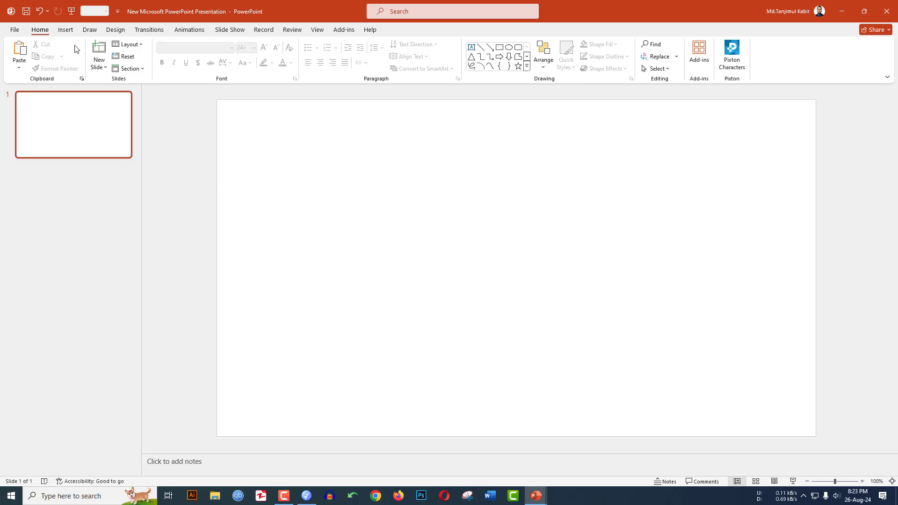
# Draw a rectangle covering the full 13.33 × 7.5 inch slide and remove its outline
pyautogui.click(66, 30)
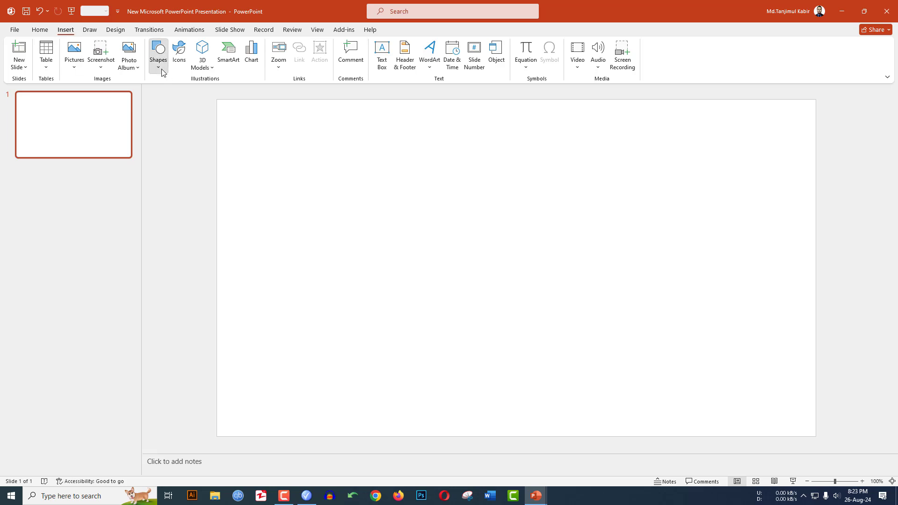
pyautogui.click(161, 69)
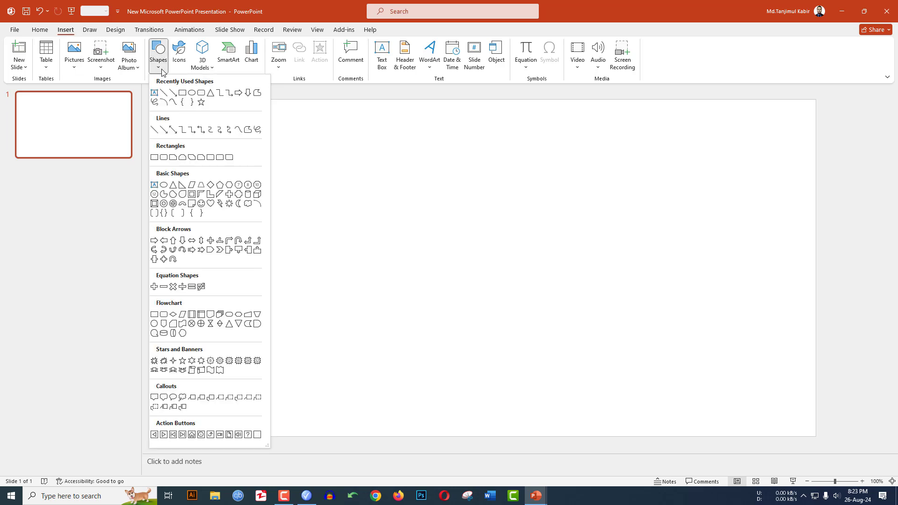
pyautogui.click(182, 93)
pyautogui.moveTo(217, 99); pyautogui.dragTo(816, 435)
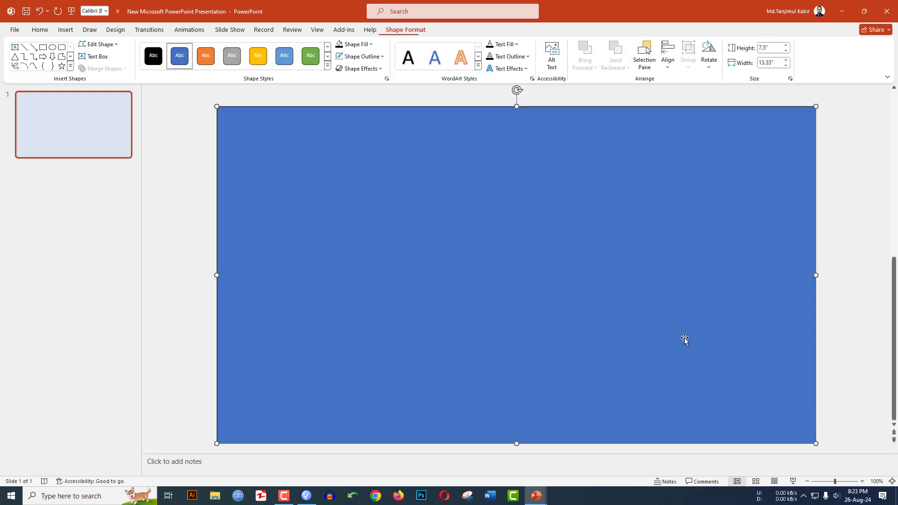
pyautogui.click(360, 56)
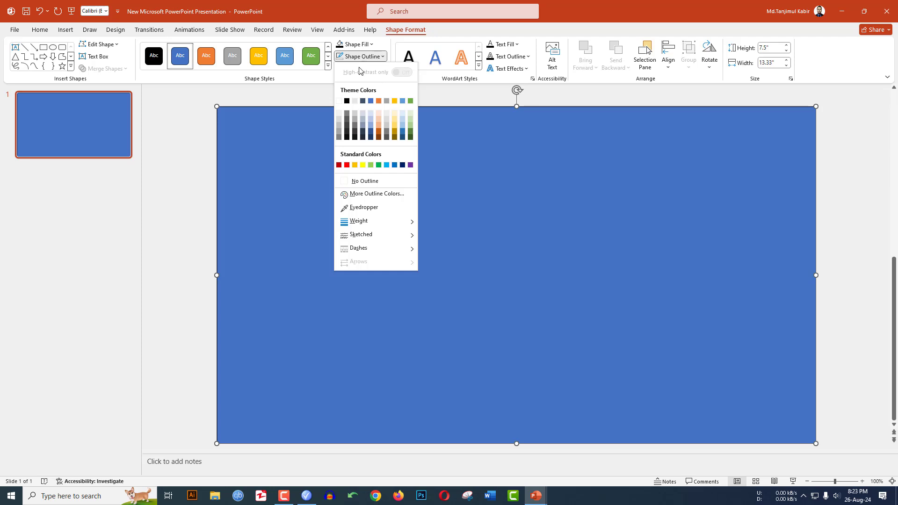
pyautogui.click(365, 181)
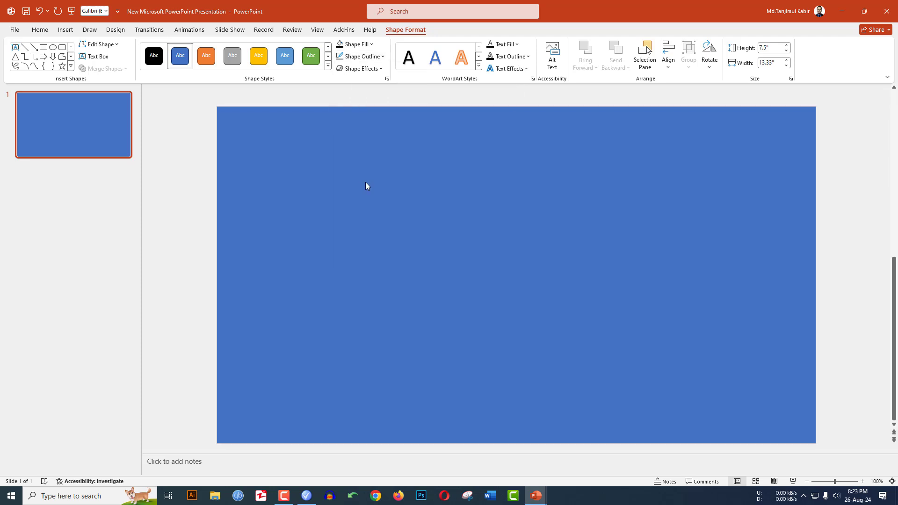
pyautogui.click(67, 31)
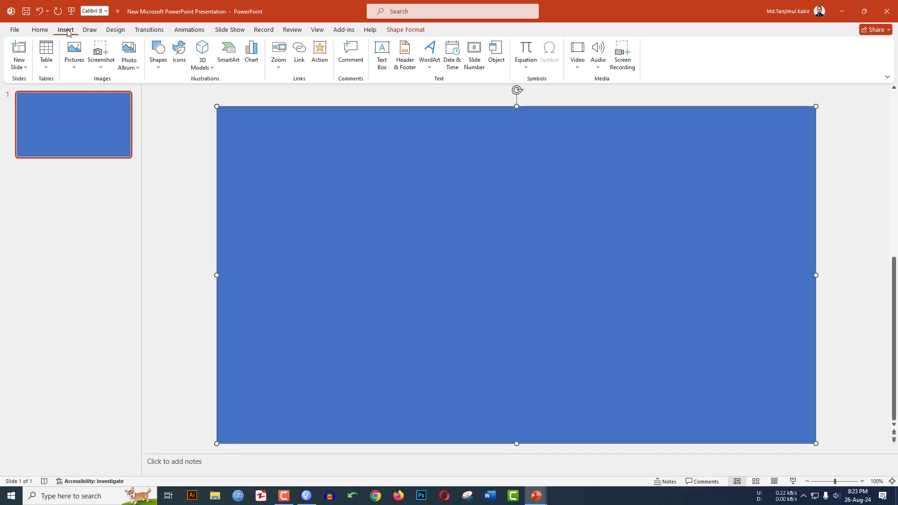
# Add a text box across the upper slide containing the word WELCOME
pyautogui.click(158, 56)
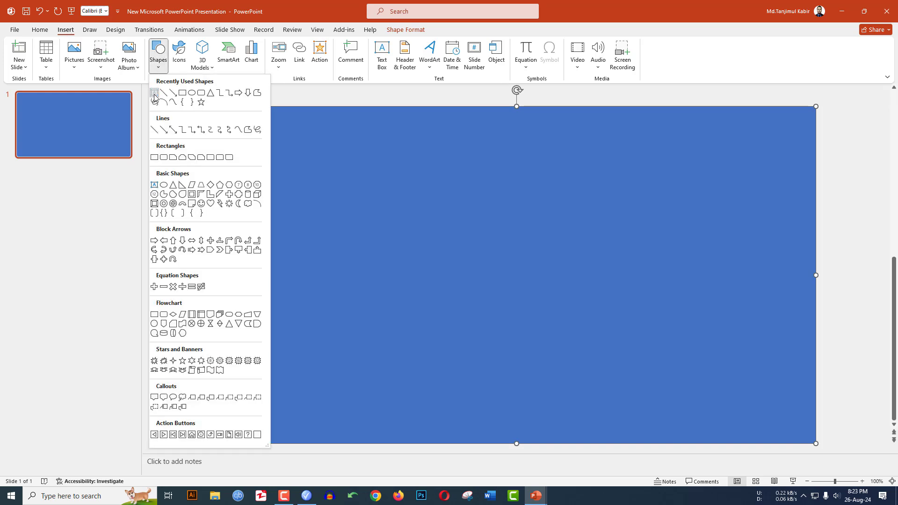
pyautogui.click(155, 94)
pyautogui.moveTo(257, 202); pyautogui.dragTo(771, 325)
pyautogui.write('WELCOME')
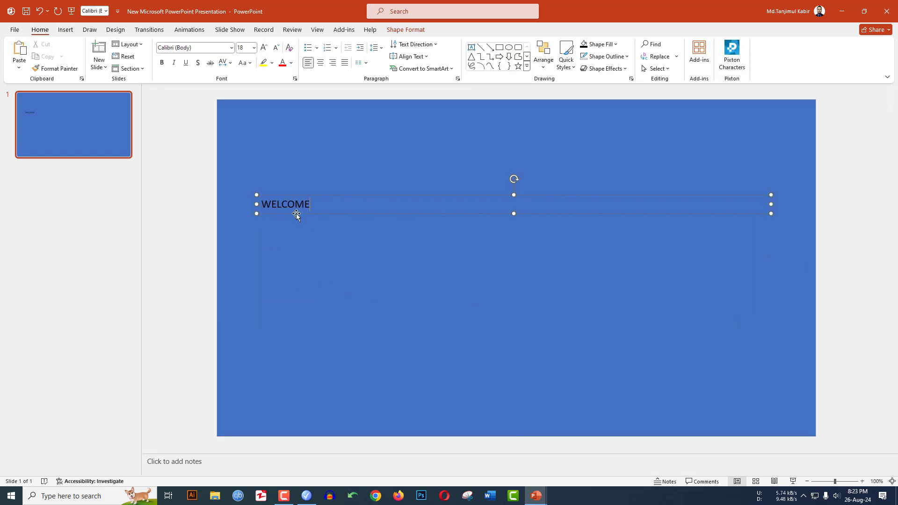
# Set WELCOME to the Anton font with Loose character spacing
pyautogui.doubleClick(289, 205)
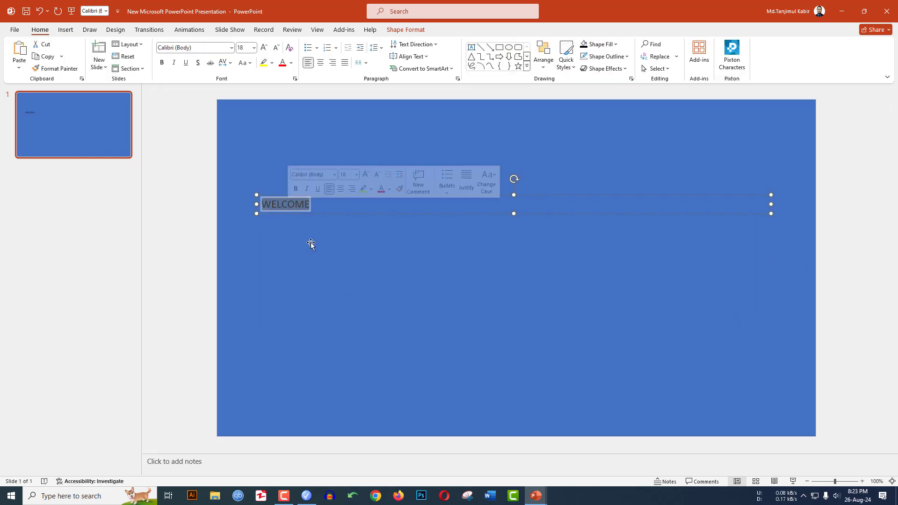
pyautogui.click(206, 48)
pyautogui.write('A')
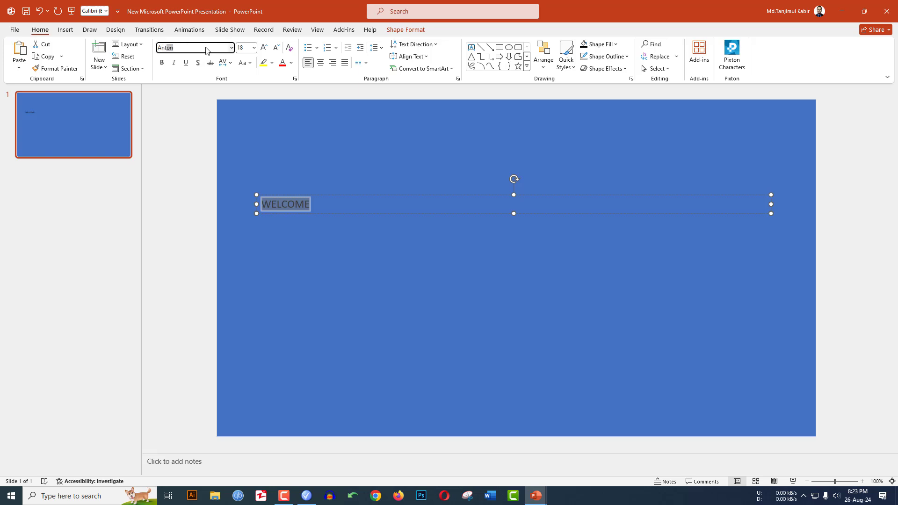
pyautogui.press('Return')
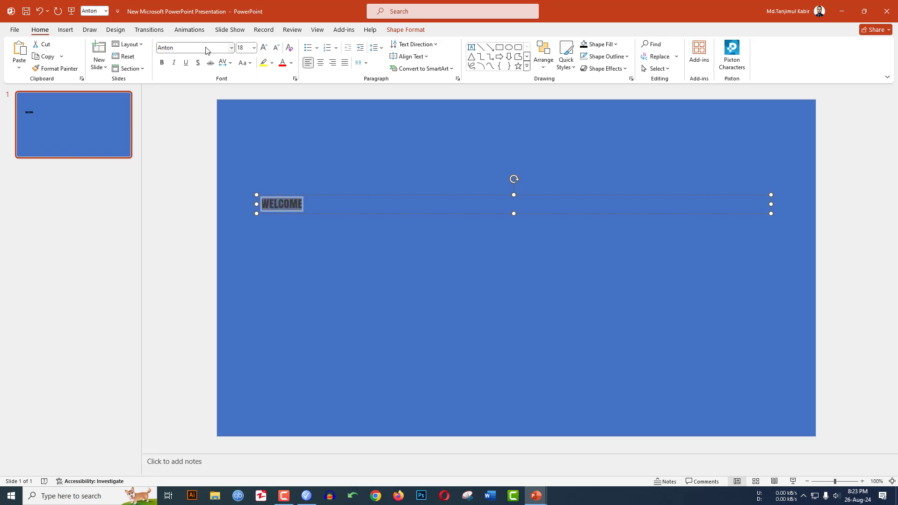
pyautogui.click(230, 64)
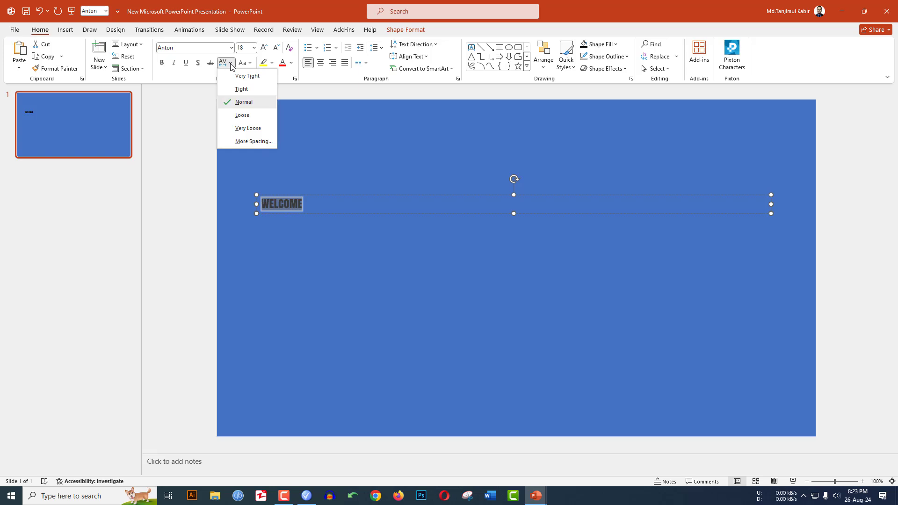
pyautogui.click(241, 120)
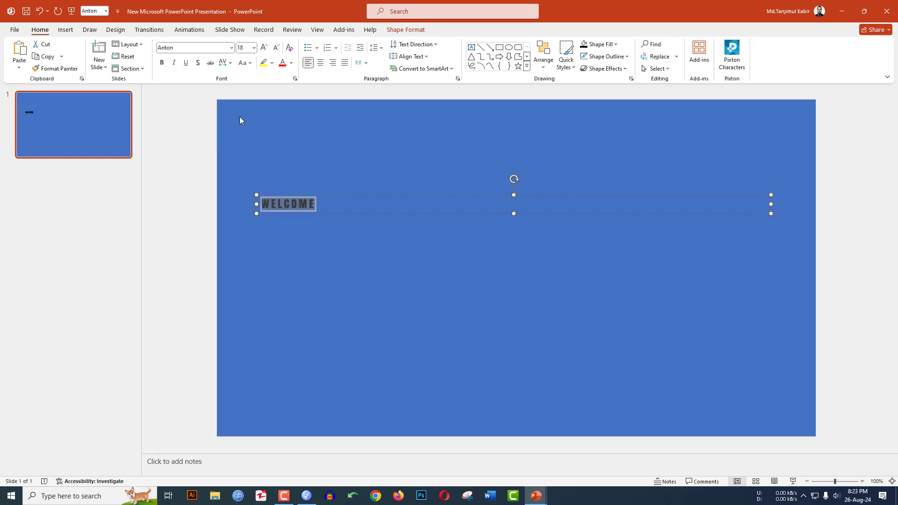
# Enlarge WELCOME from size 96 to 199 and centre it in its text box
pyautogui.click(254, 48)
pyautogui.click(244, 285)
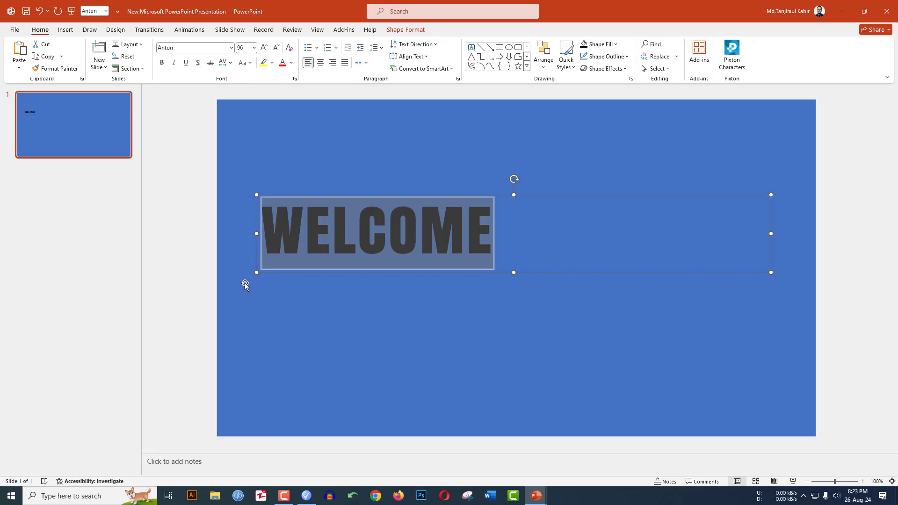
pyautogui.click(263, 49)
pyautogui.click(264, 49)
pyautogui.click(264, 48)
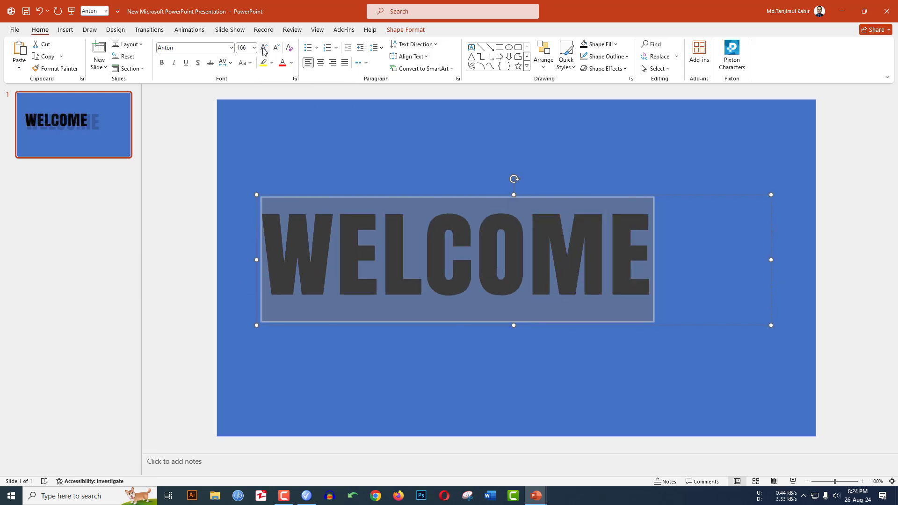
pyautogui.click(263, 49)
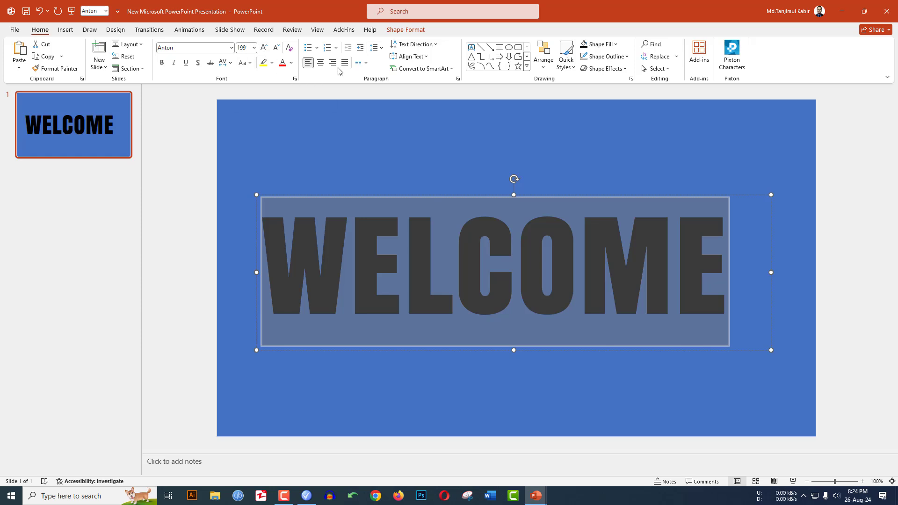
pyautogui.click(320, 66)
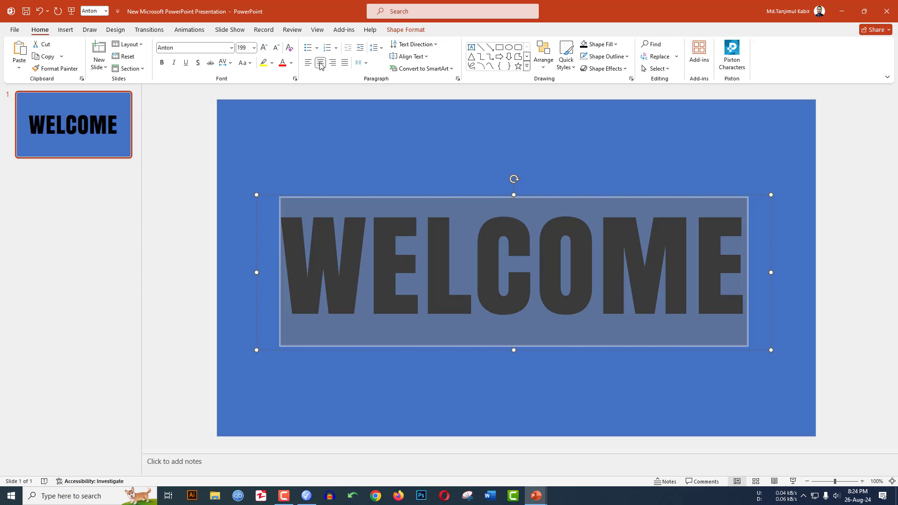
pyautogui.click(806, 115)
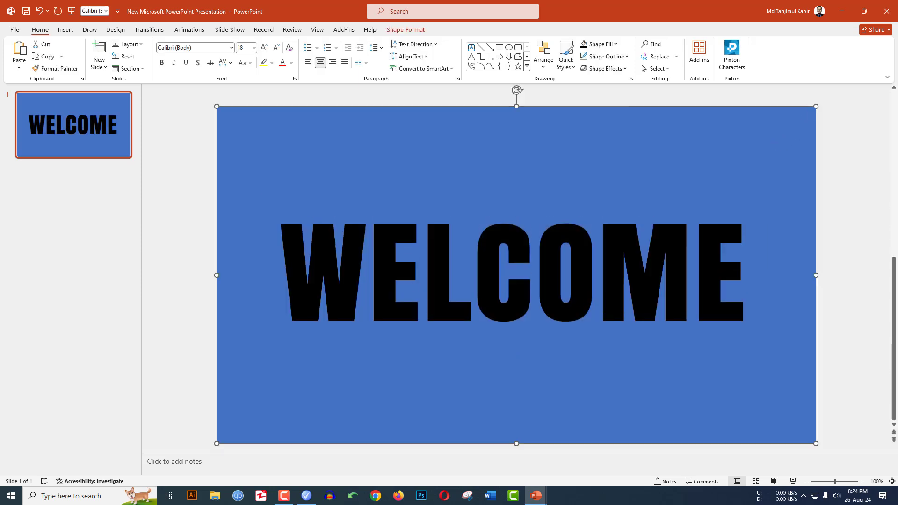
# Align the WELCOME text box to the centre and middle of the blue rectangle
pyautogui.keyDown('shift'); pyautogui.click(391, 282); pyautogui.keyUp('shift')
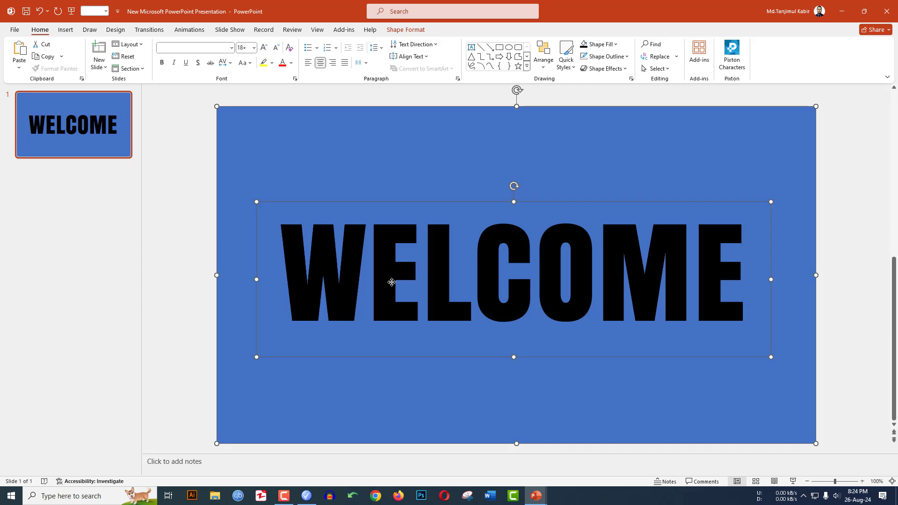
pyautogui.click(406, 29)
pyautogui.click(668, 59)
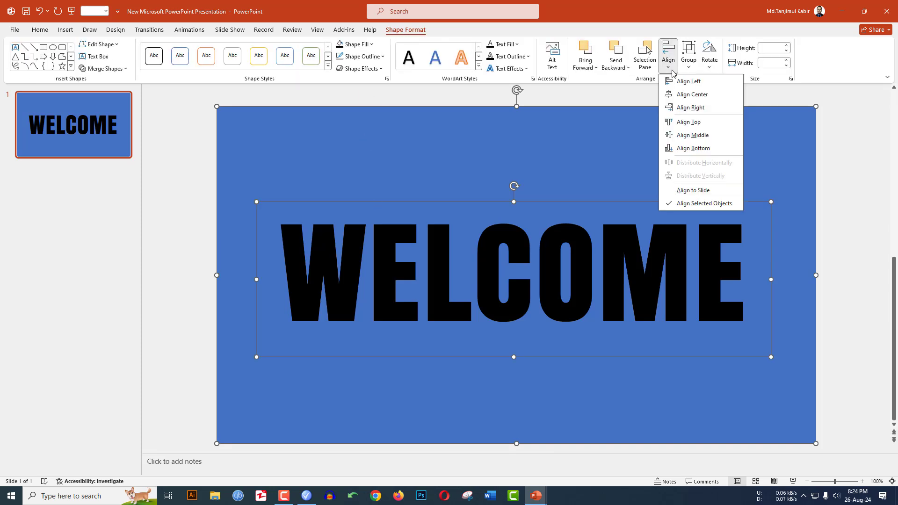
pyautogui.click(686, 93)
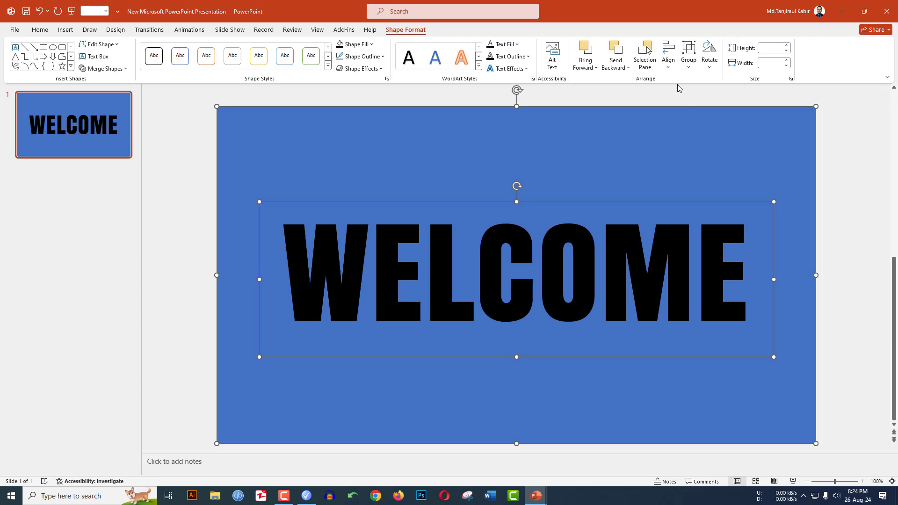
pyautogui.click(668, 57)
pyautogui.click(694, 135)
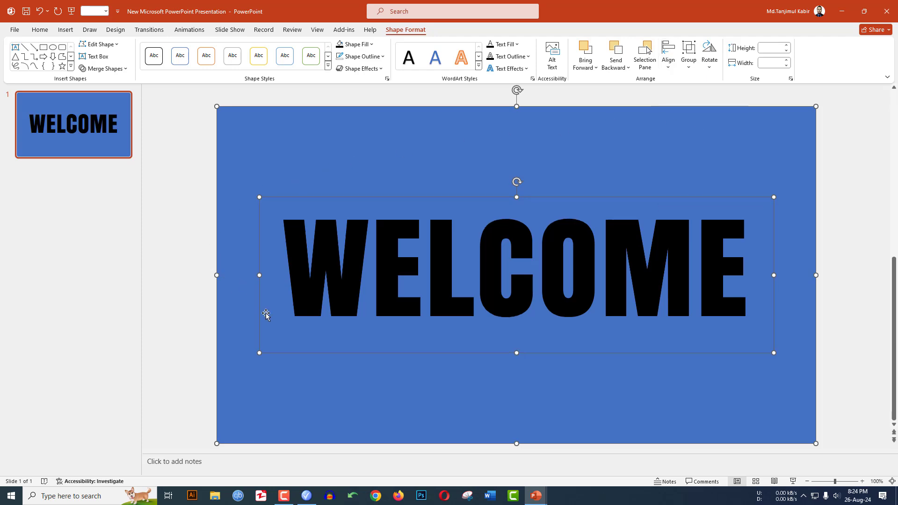
pyautogui.click(842, 175)
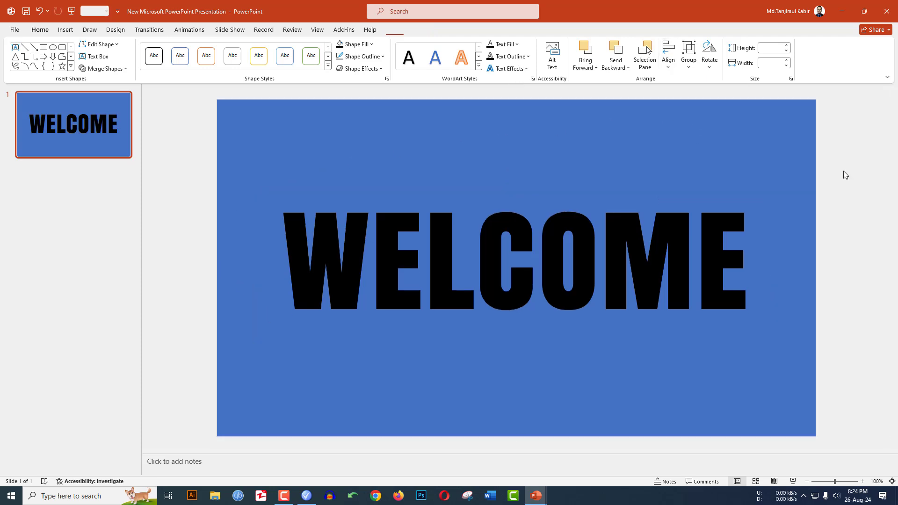
# Subtract WELCOME from the blue rectangle with Merge Shapes so the letters are cut out
pyautogui.click(784, 135)
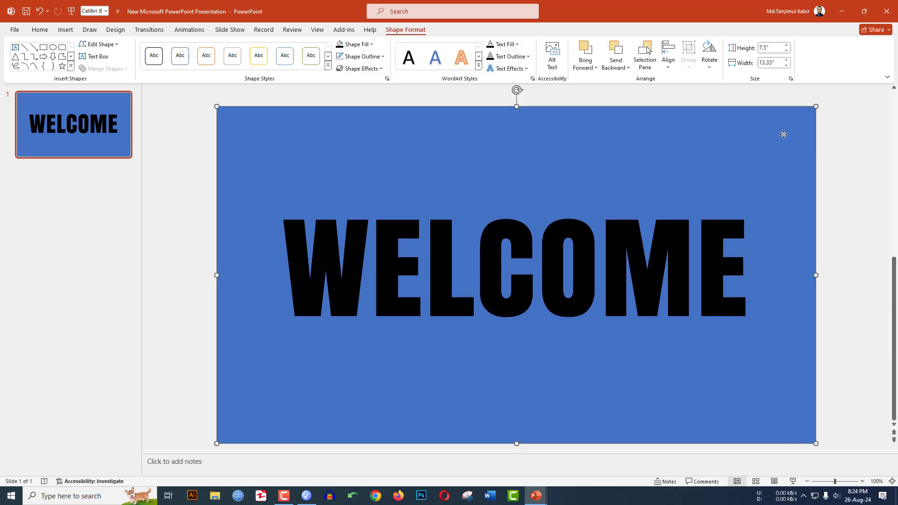
pyautogui.keyDown('shift'); pyautogui.click(420, 264); pyautogui.keyUp('shift')
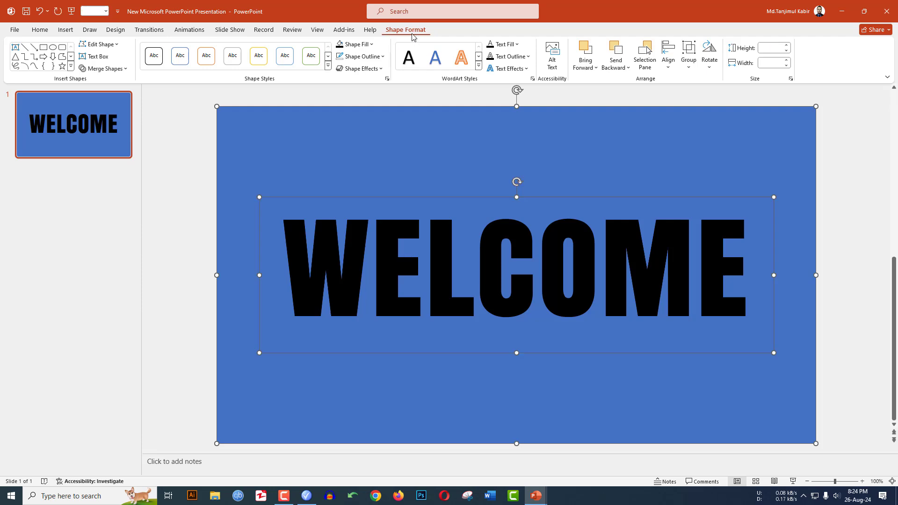
pyautogui.click(104, 68)
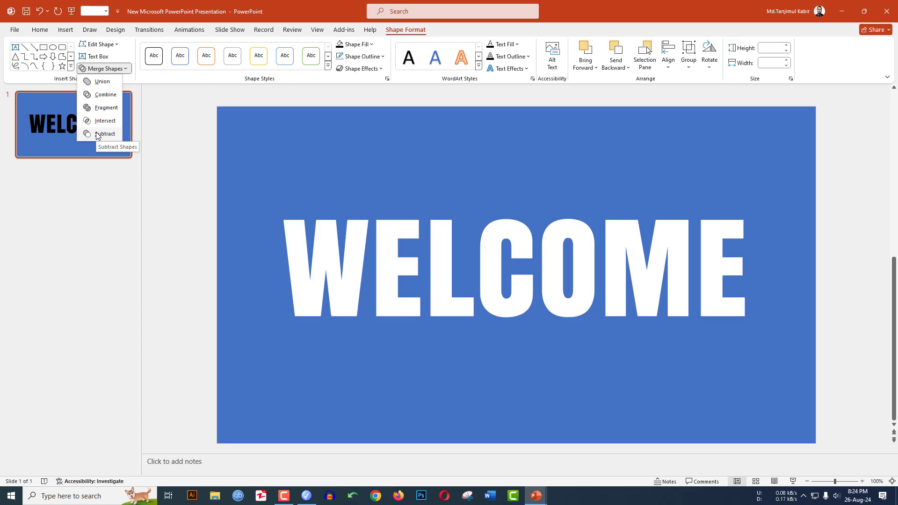
pyautogui.click(98, 135)
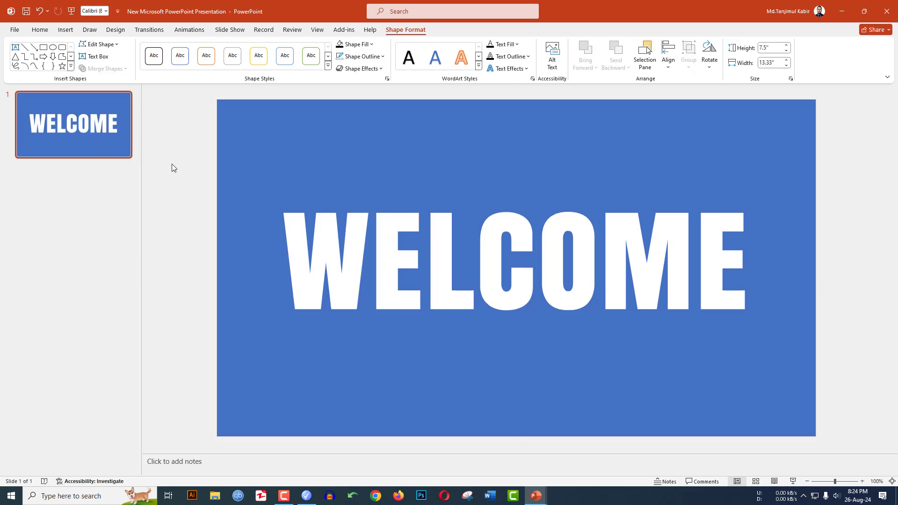
pyautogui.click(170, 167)
# Add a text box below WELCOME reading 'TO OUR PRESENTATION'
pyautogui.click(68, 30)
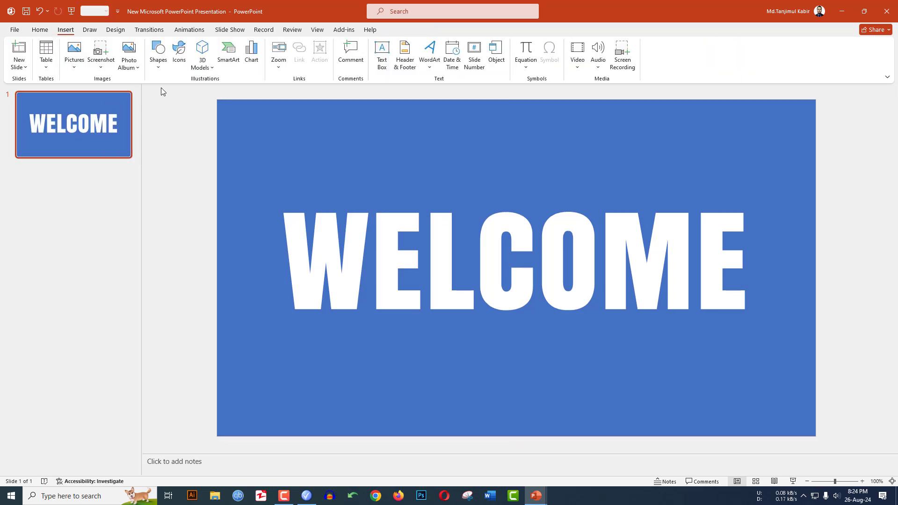
pyautogui.click(159, 68)
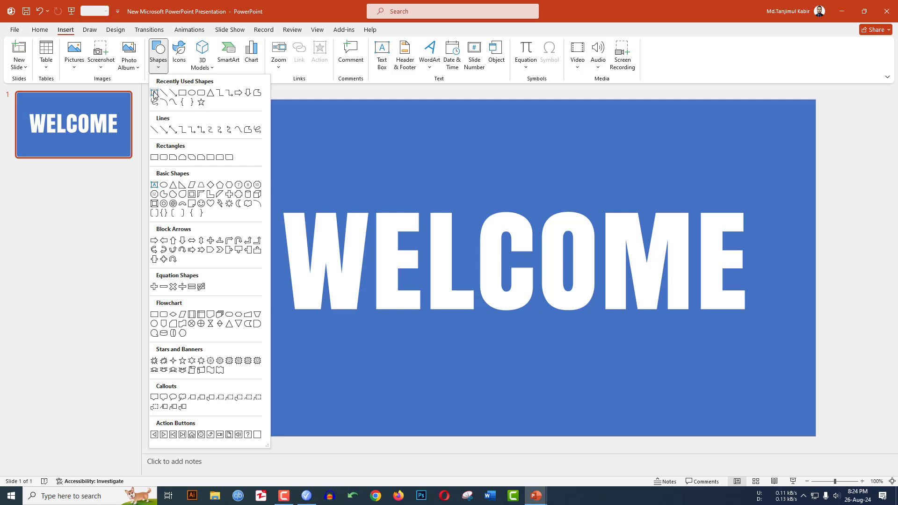
pyautogui.click(153, 93)
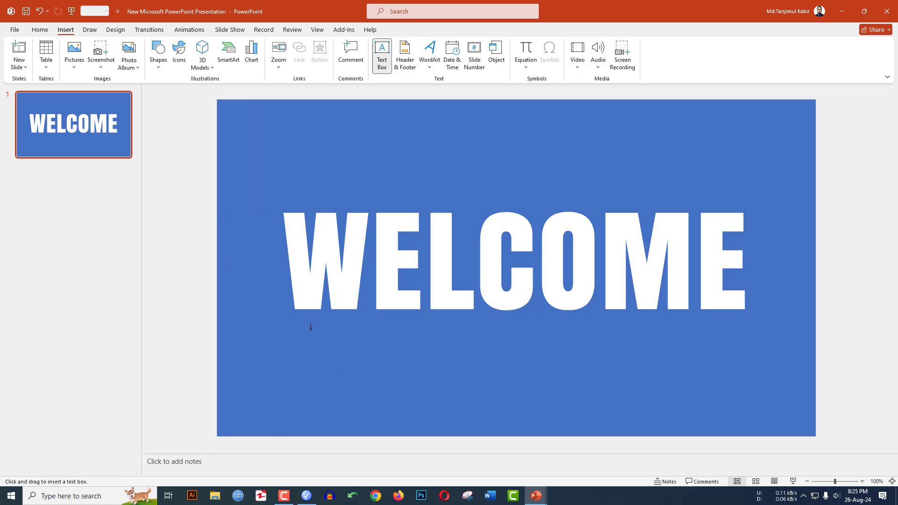
pyautogui.moveTo(295, 315); pyautogui.dragTo(747, 334)
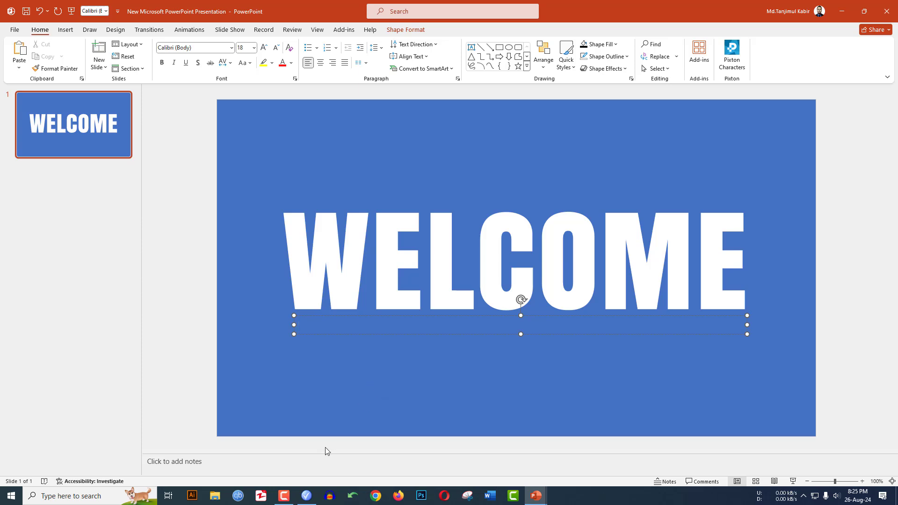
pyautogui.write('TO OUR PRESENTATION')
# Make the subtitle bold LEMON MILK at 28 pt
pyautogui.tripleClick(300, 324)
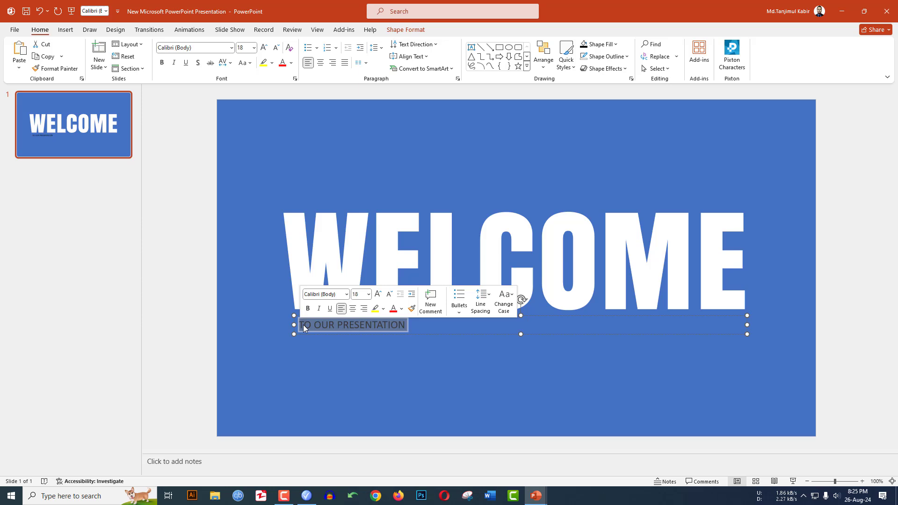
pyautogui.click(162, 67)
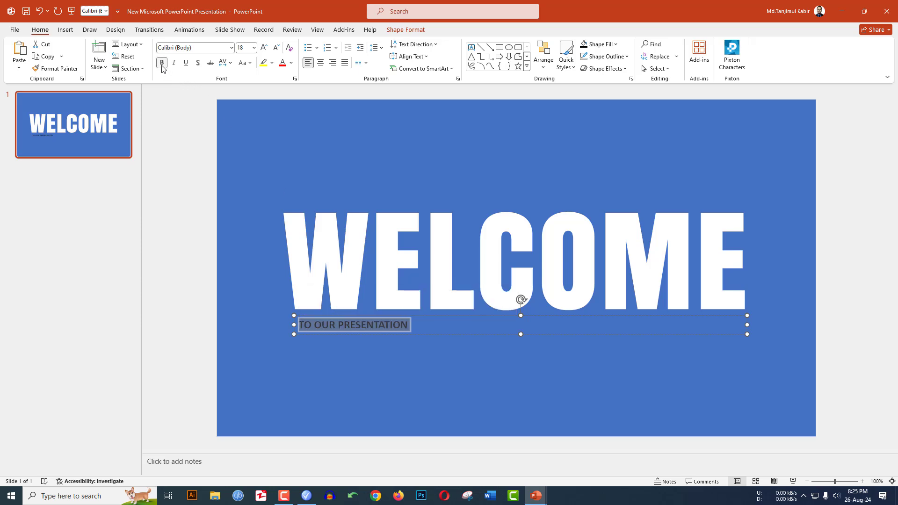
pyautogui.click(204, 50)
pyautogui.write('LEMON MILK')
pyautogui.press('Return')
pyautogui.click(264, 49)
pyautogui.click(264, 49)
pyautogui.click(264, 49)
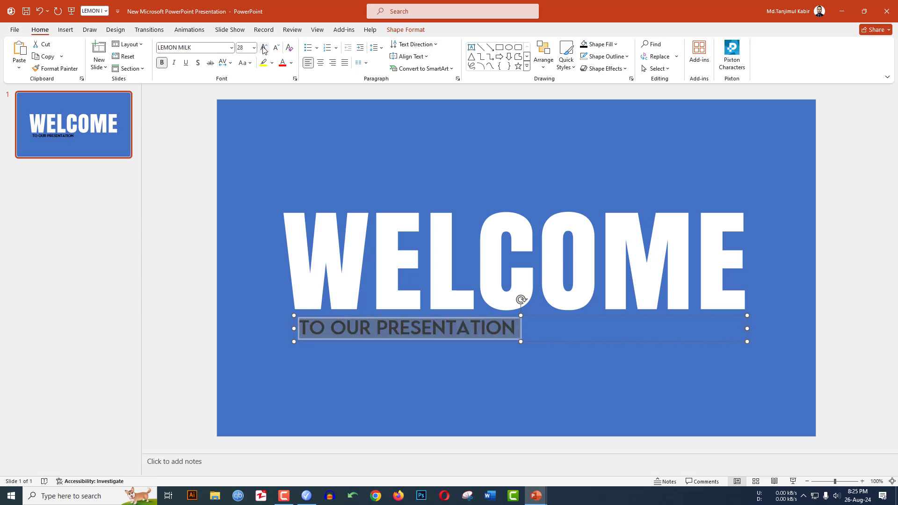
# Expand the subtitle's character spacing by 20 pt and widen its box to keep one line
pyautogui.click(232, 63)
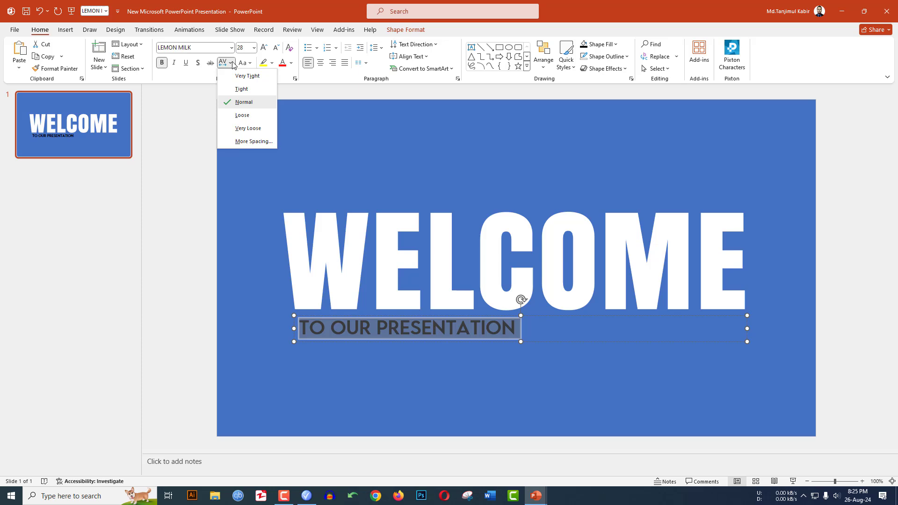
pyautogui.click(246, 141)
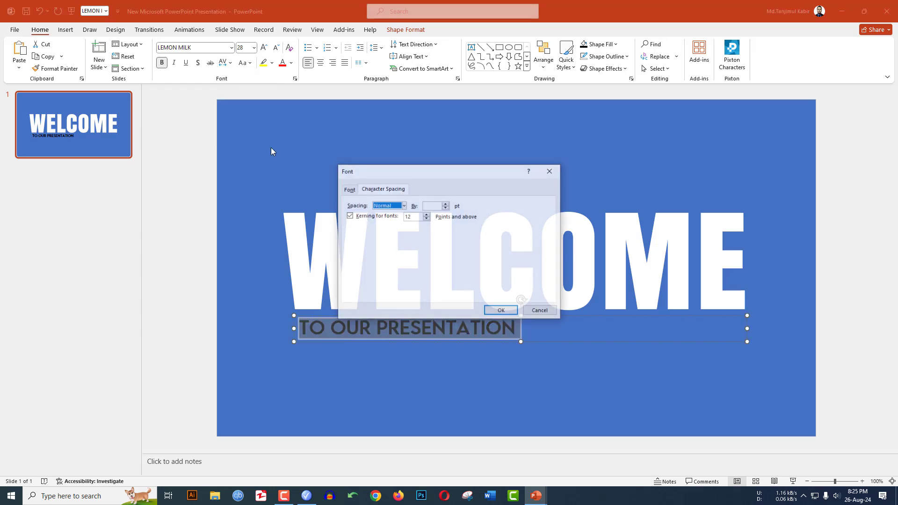
pyautogui.click(429, 206)
pyautogui.write('20')
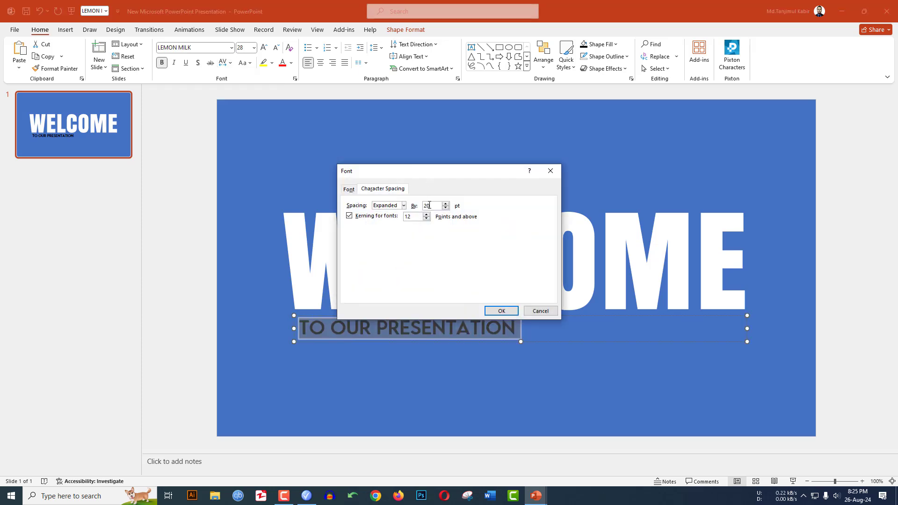
pyautogui.click(500, 310)
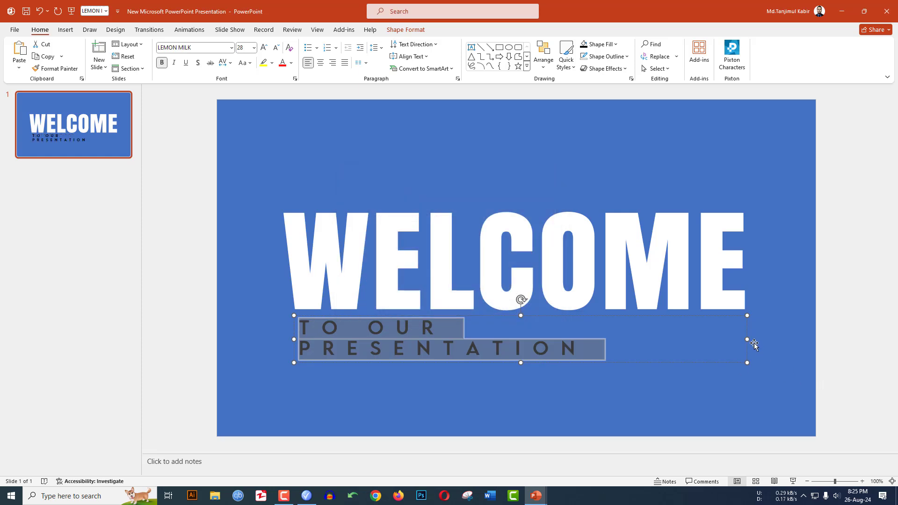
pyautogui.moveTo(747, 339); pyautogui.dragTo(764, 337)
# Subtract the subtitle text from the blue rectangle with Merge Shapes
pyautogui.press('Escape')
pyautogui.click(733, 342)
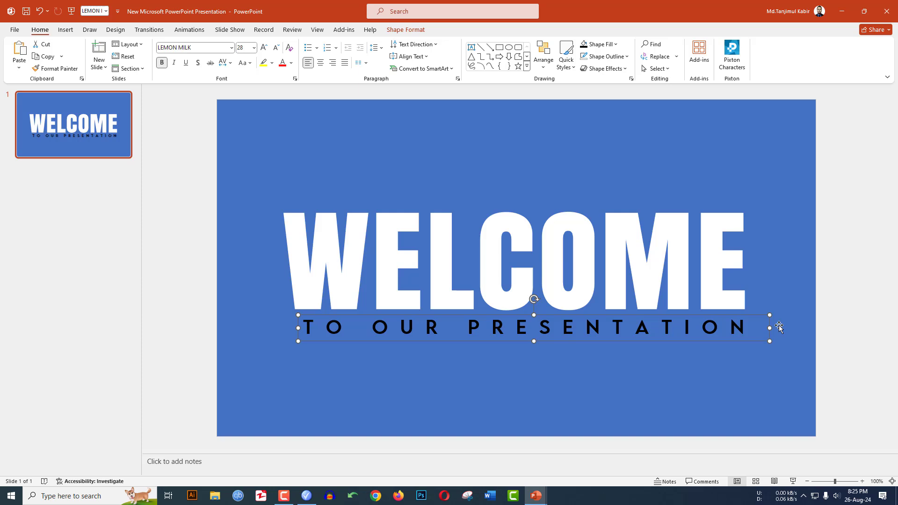
pyautogui.press('Escape')
pyautogui.click(775, 139)
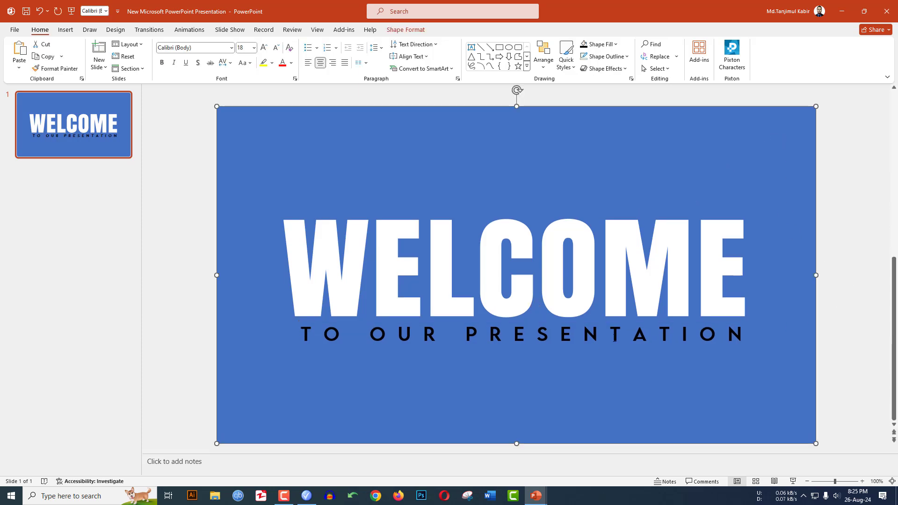
pyautogui.keyDown('shift'); pyautogui.click(582, 340); pyautogui.keyUp('shift')
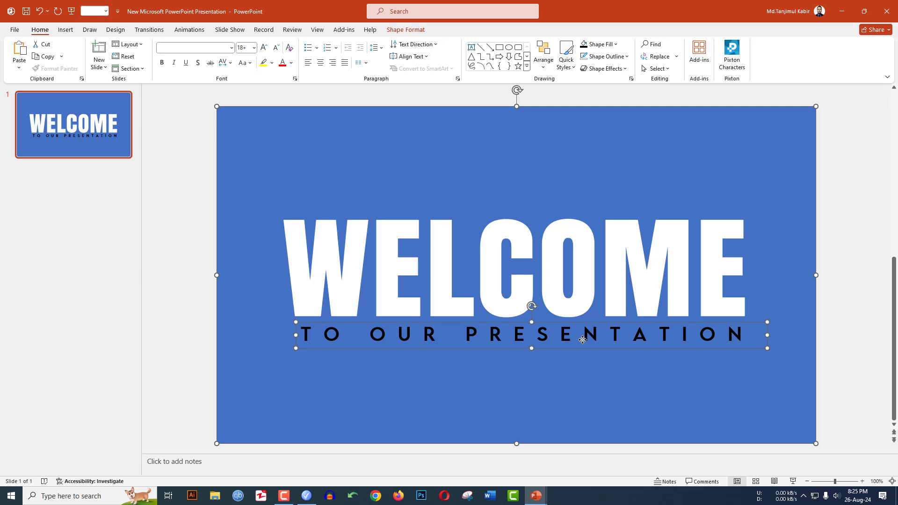
pyautogui.click(406, 30)
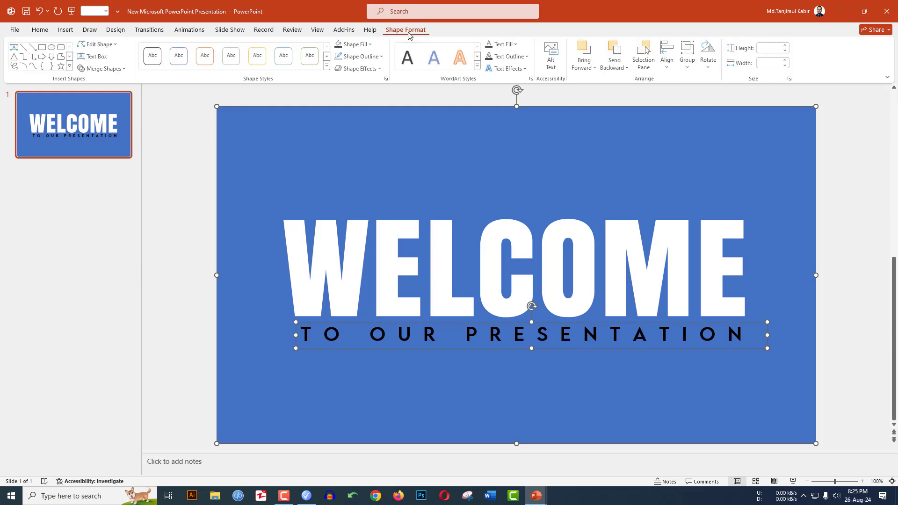
pyautogui.click(113, 69)
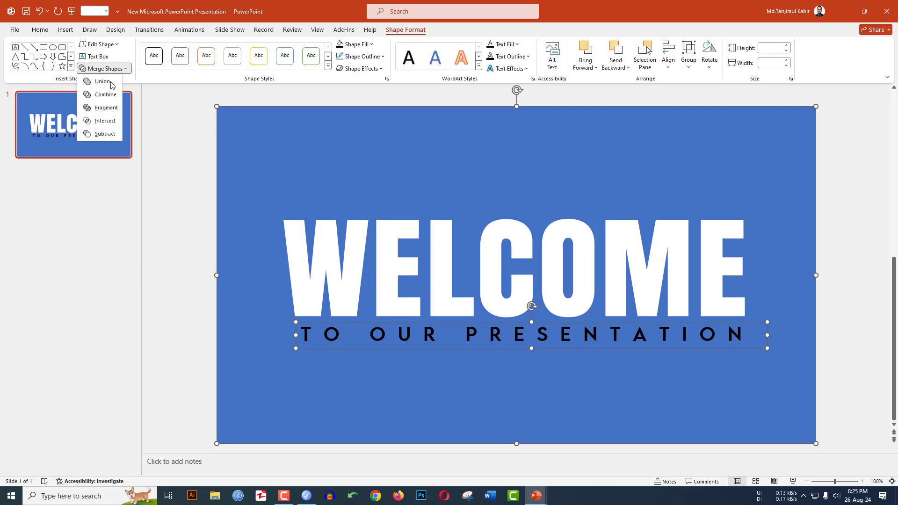
pyautogui.click(99, 133)
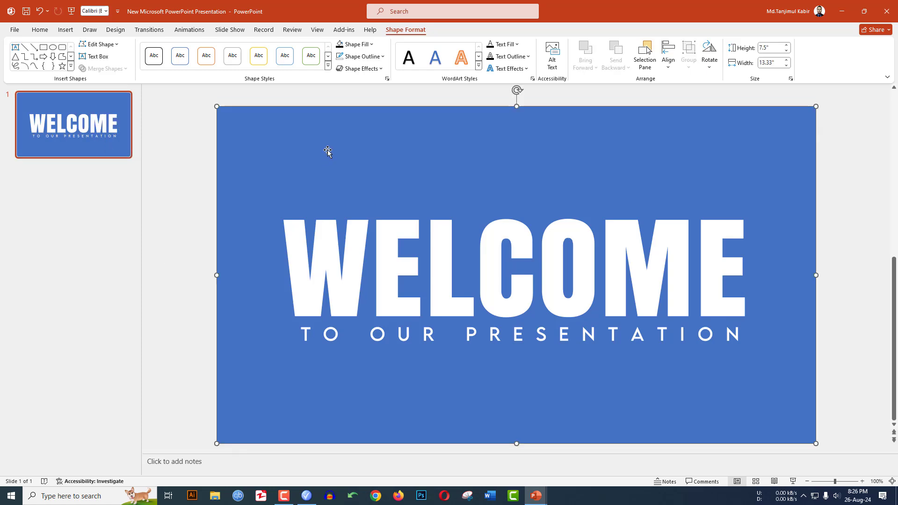
pyautogui.click(371, 44)
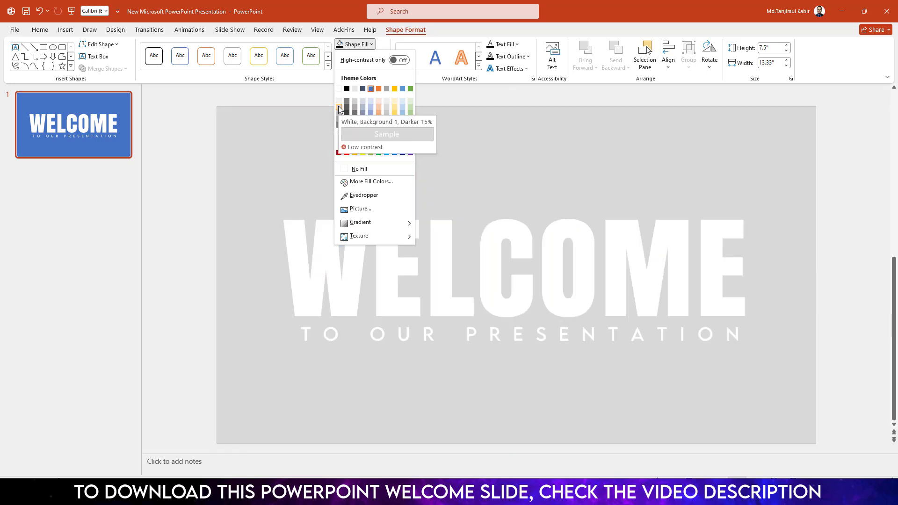
# Fill the cut-out shape with White, Background 1, Darker 15% and add an Offset: Center outer shadow
pyautogui.click(340, 108)
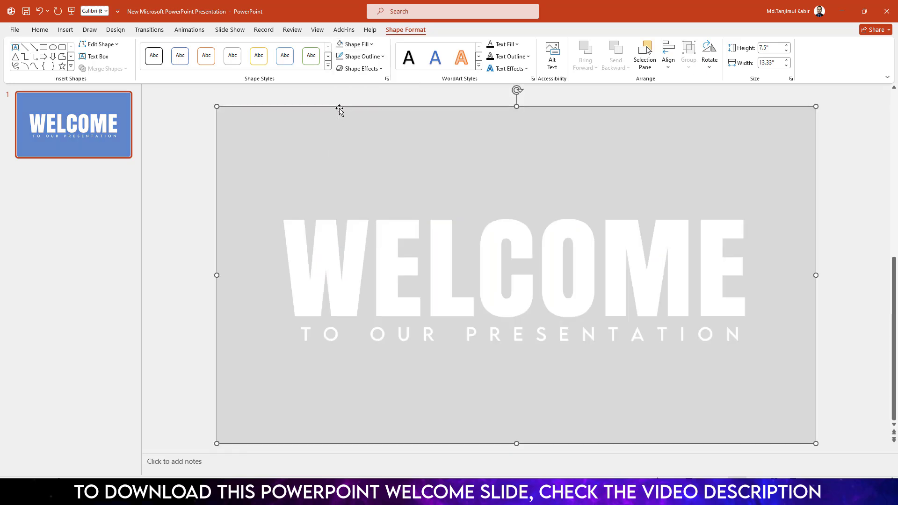
pyautogui.click(363, 69)
pyautogui.moveTo(369, 109)
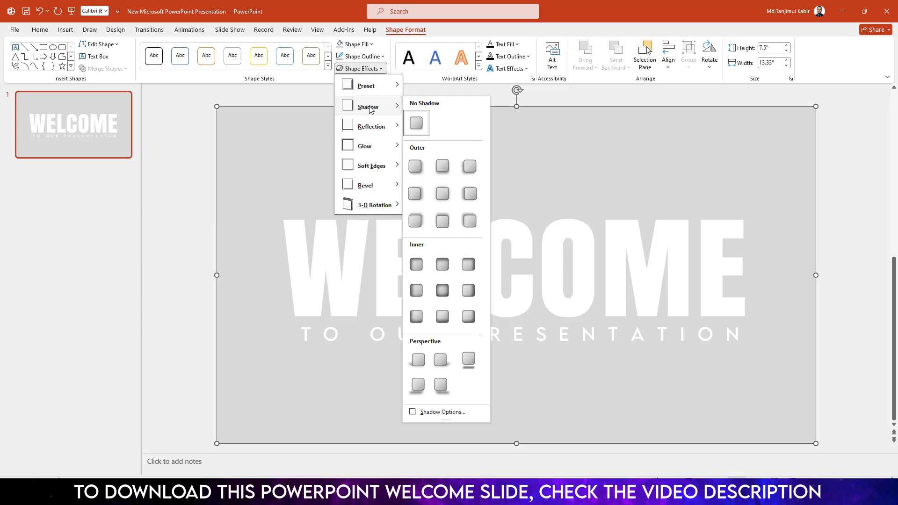
pyautogui.click(442, 194)
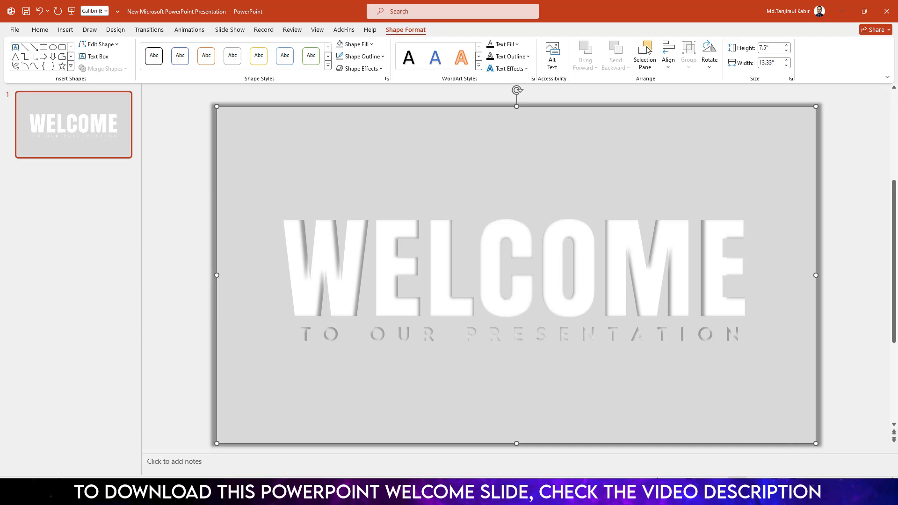
pyautogui.scroll(-3, 516, 275)
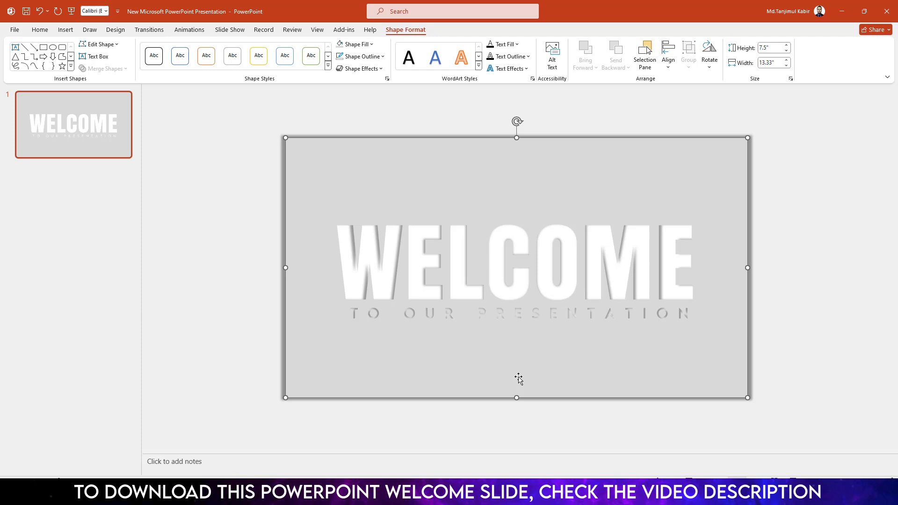
pyautogui.click(256, 314)
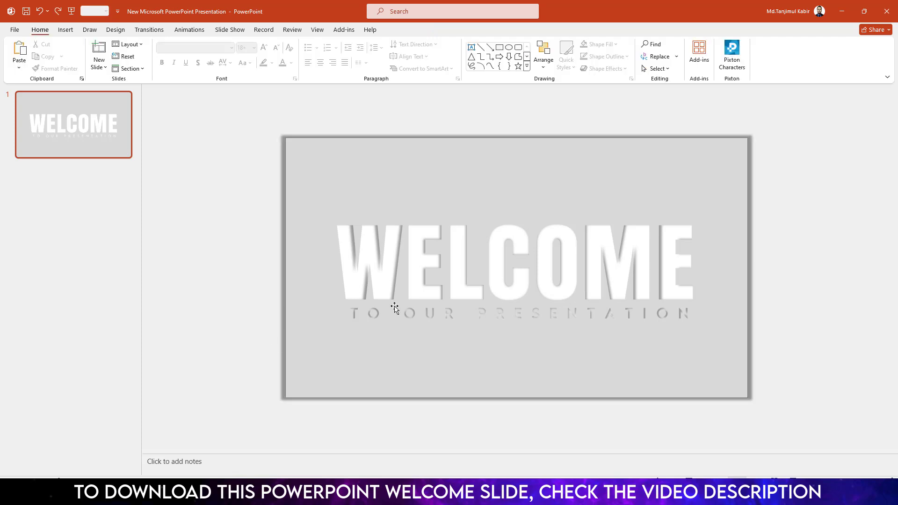
# Insert the green lake nature picture from this computer onto the slide
pyautogui.click(65, 30)
pyautogui.click(80, 58)
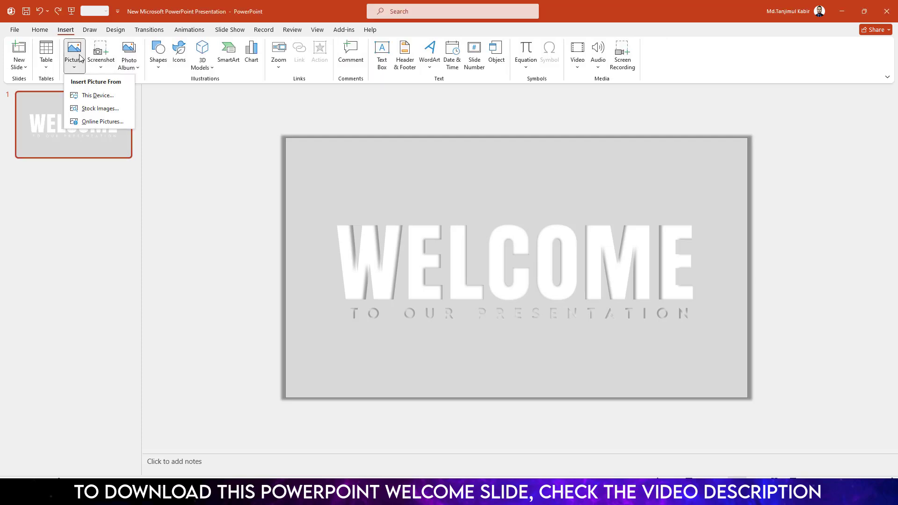
pyautogui.click(97, 95)
pyautogui.click(316, 92)
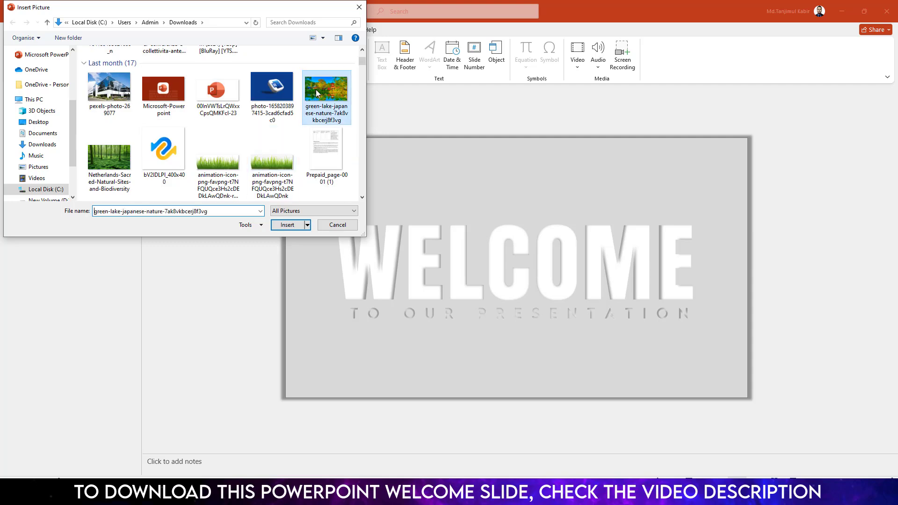
pyautogui.click(288, 225)
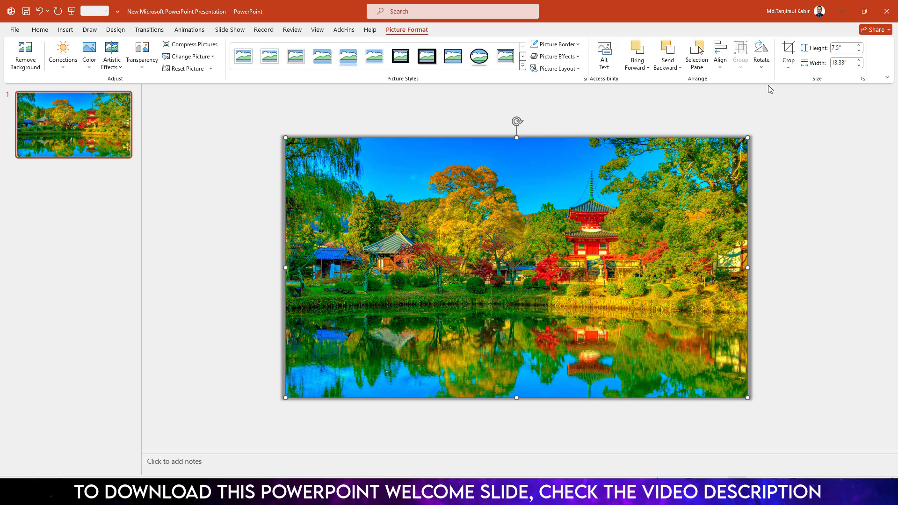
# Crop the lake picture to a 16:9 aspect ratio
pyautogui.click(789, 67)
pyautogui.moveTo(826, 114)
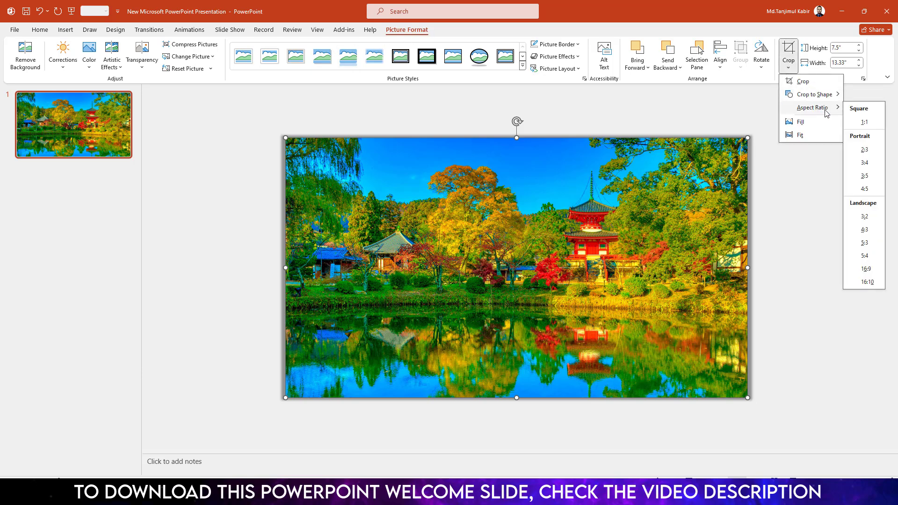
pyautogui.click(865, 270)
pyautogui.click(782, 251)
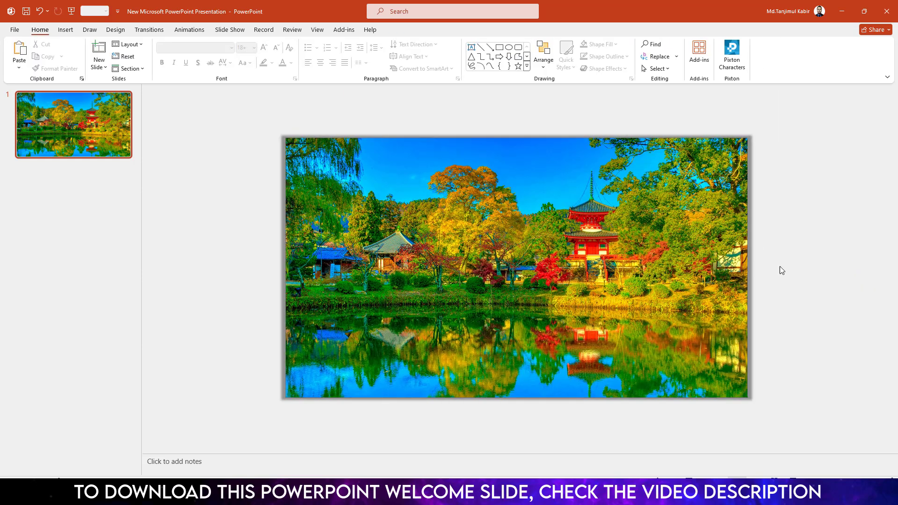
# Send the lake picture to the back so it shows through the cut-out lettering
pyautogui.click(566, 310)
pyautogui.rightClick(535, 293)
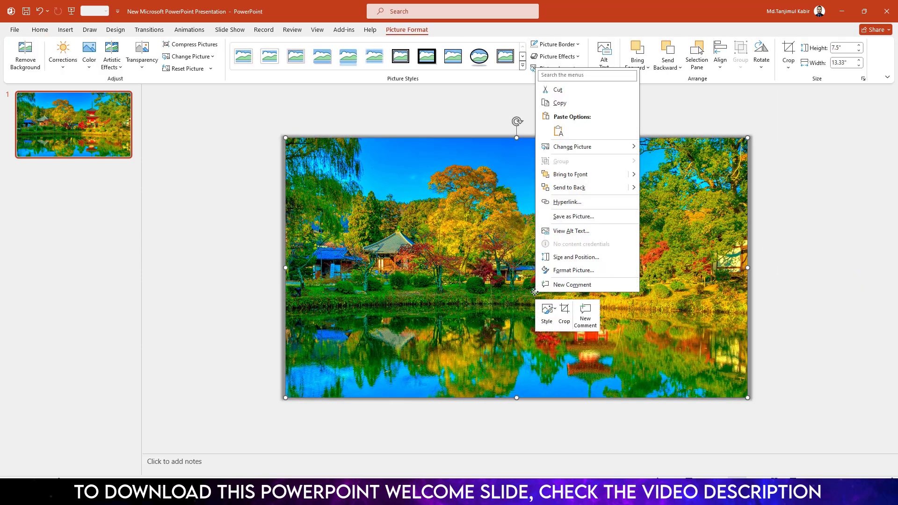
pyautogui.click(570, 188)
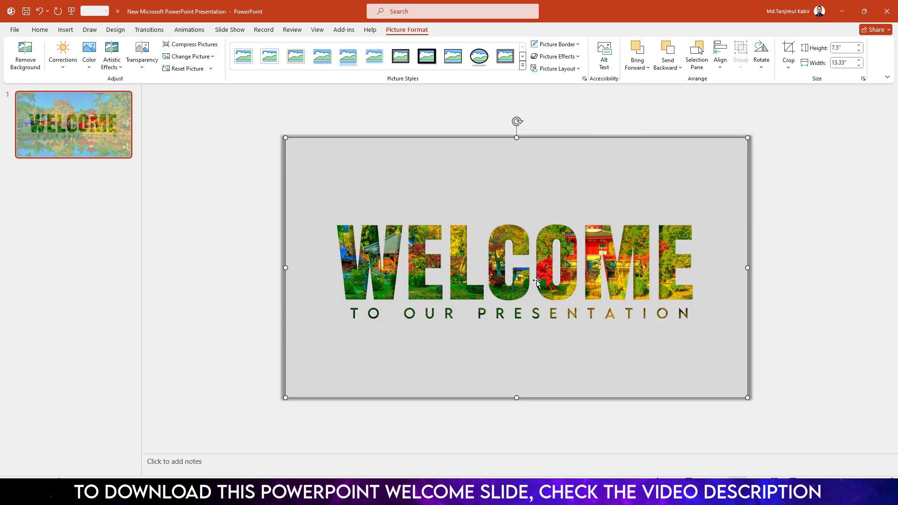
pyautogui.click(798, 265)
pyautogui.click(65, 30)
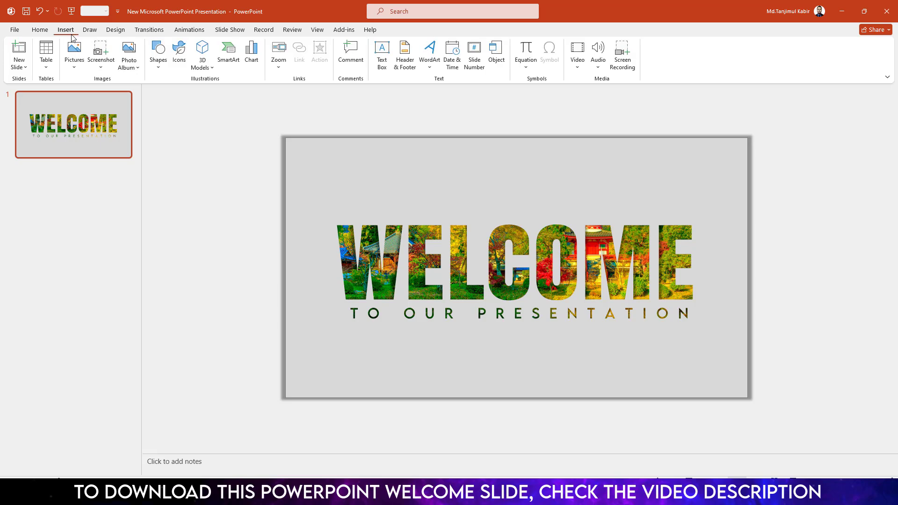
# Insert the city office picture from this computer onto the slide
pyautogui.click(73, 53)
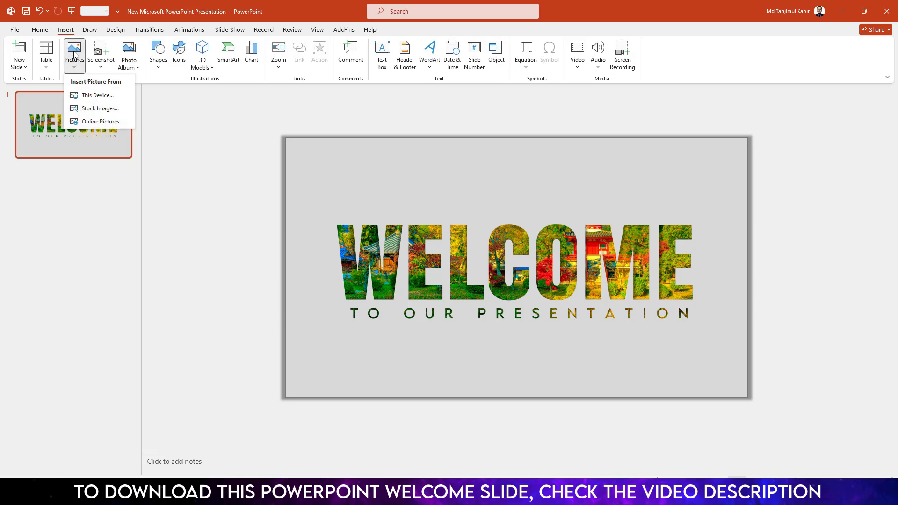
pyautogui.click(93, 94)
pyautogui.scroll(-6, 215, 140)
pyautogui.click(271, 161)
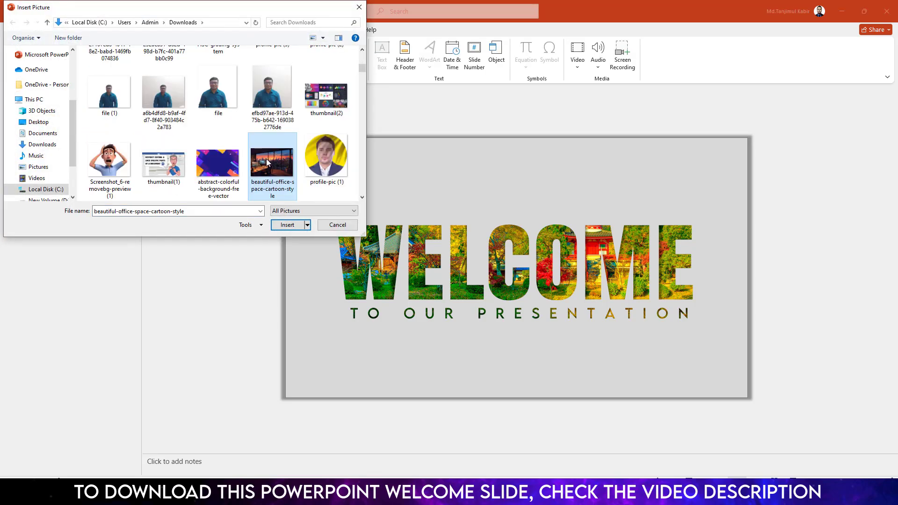
pyautogui.click(288, 226)
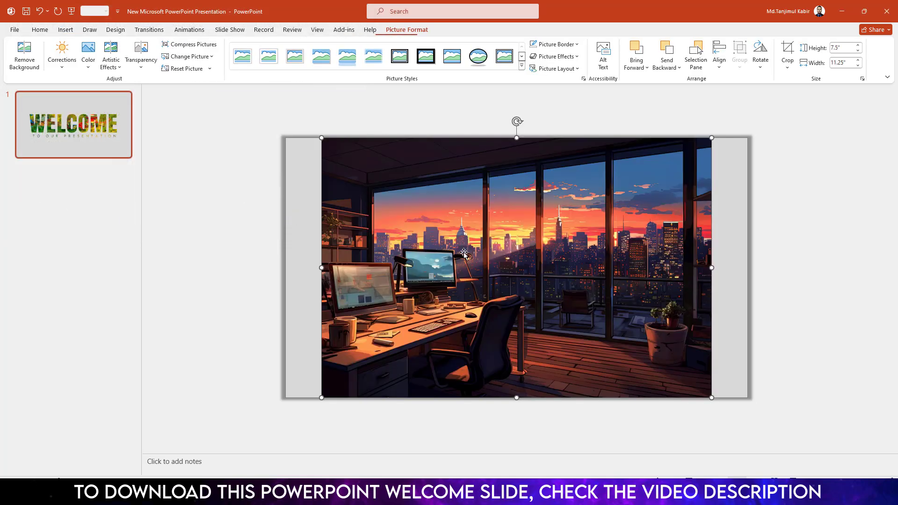
# Crop the office picture to 16:9 and enlarge it to fill the whole slide
pyautogui.click(789, 65)
pyautogui.moveTo(831, 107)
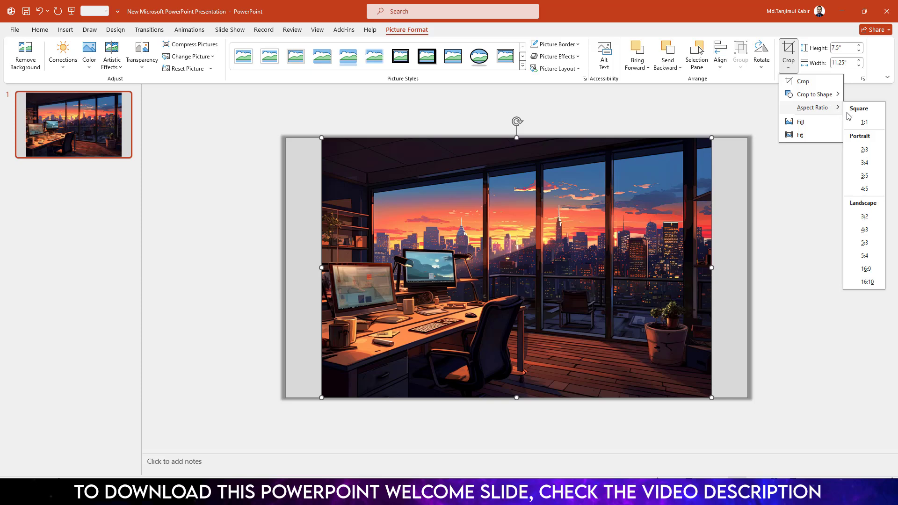
pyautogui.click(865, 269)
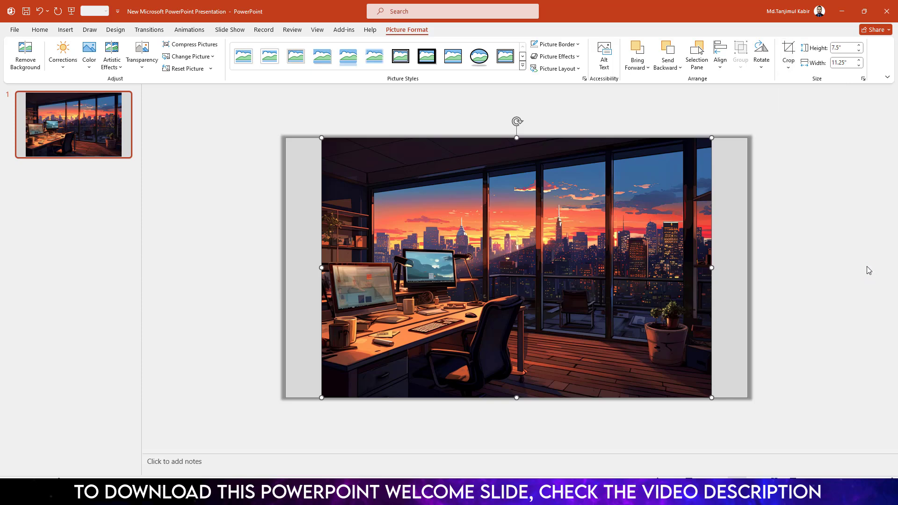
pyautogui.click(797, 230)
pyautogui.moveTo(514, 259); pyautogui.dragTo(480, 238)
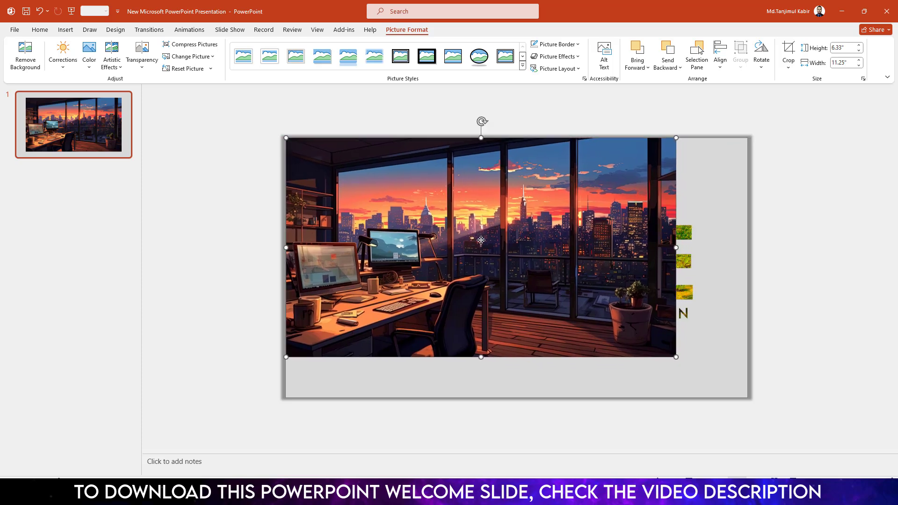
pyautogui.moveTo(676, 358); pyautogui.dragTo(748, 398)
# Send the office picture one layer back and place it against the slide's right edge
pyautogui.moveTo(395, 280); pyautogui.dragTo(529, 279)
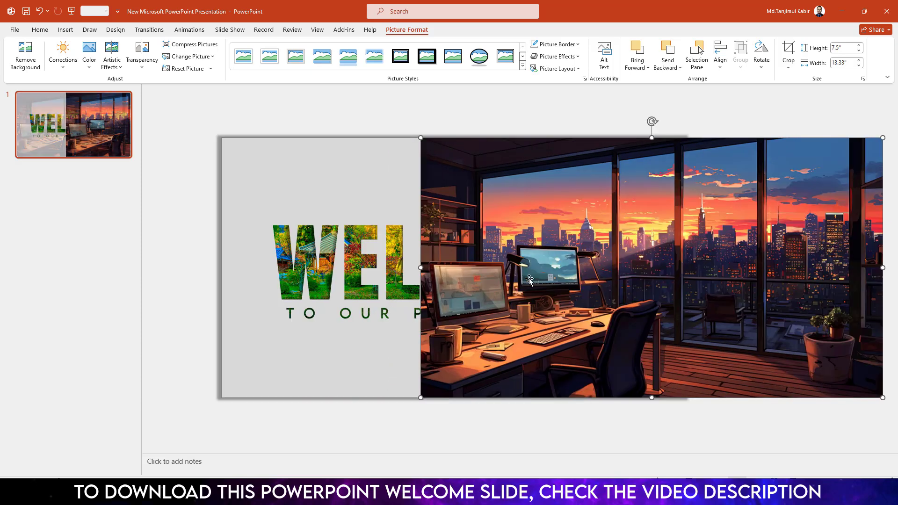
pyautogui.rightClick(499, 277)
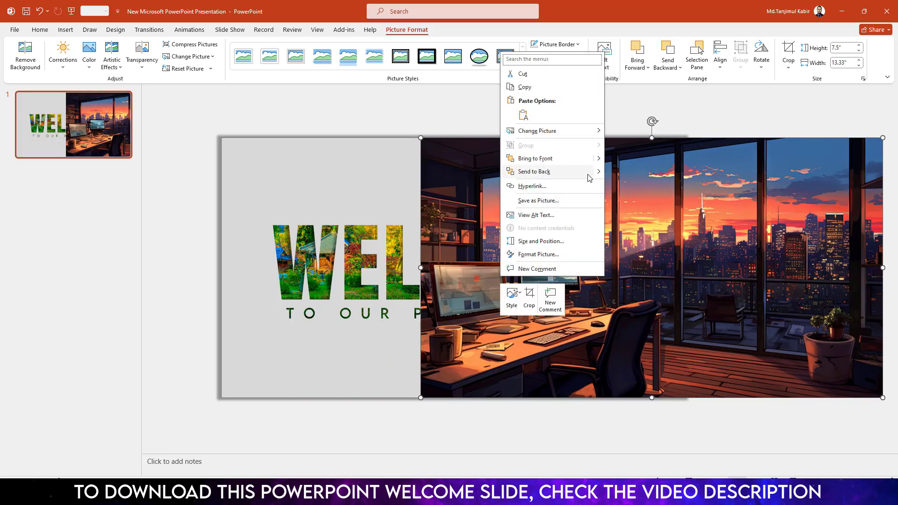
pyautogui.moveTo(603, 177)
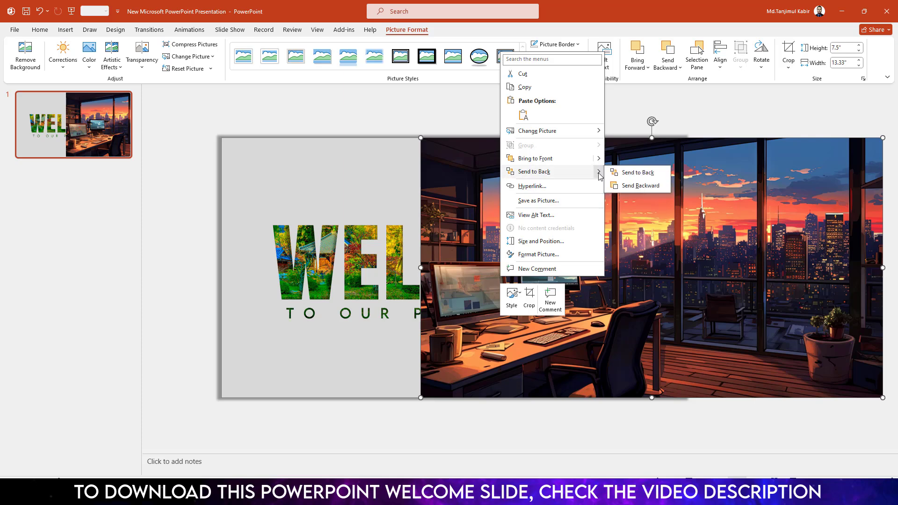
pyautogui.click(631, 187)
pyautogui.click(529, 302)
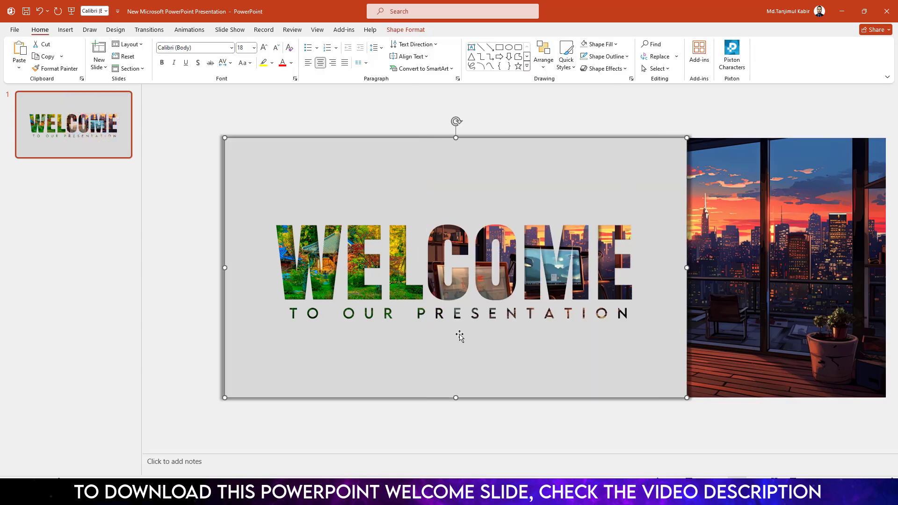
pyautogui.scroll(-5, 454, 322)
pyautogui.scroll(3, 619, 293)
pyautogui.click(673, 259)
pyautogui.moveTo(673, 259); pyautogui.dragTo(743, 258)
pyautogui.moveTo(743, 259)
pyautogui.mouseDown()
pyautogui.moveTo(664, 260)
pyautogui.moveTo(736, 261)
pyautogui.mouseUp()
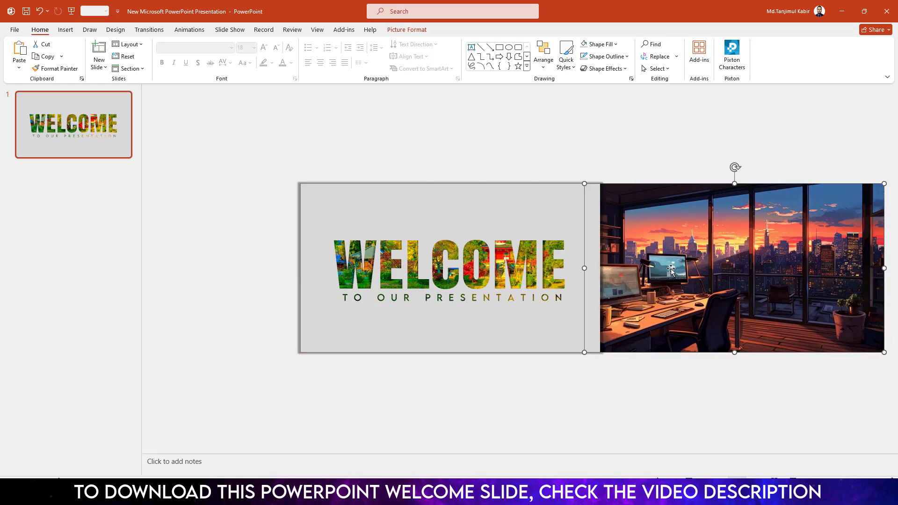
# Re-layer the city picture one level behind the grey panel and position it just right of the slide
pyautogui.rightClick(647, 269)
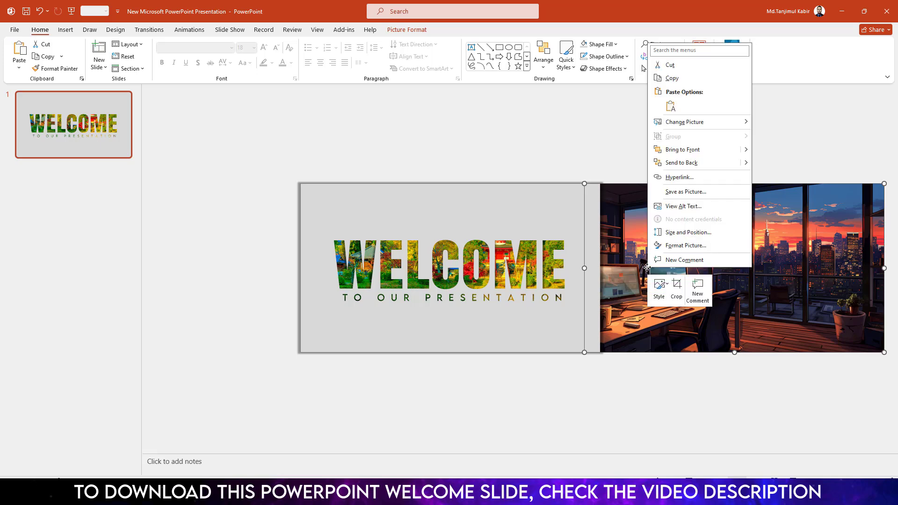
pyautogui.click(682, 149)
pyautogui.moveTo(679, 259); pyautogui.dragTo(704, 257)
pyautogui.rightClick(704, 257)
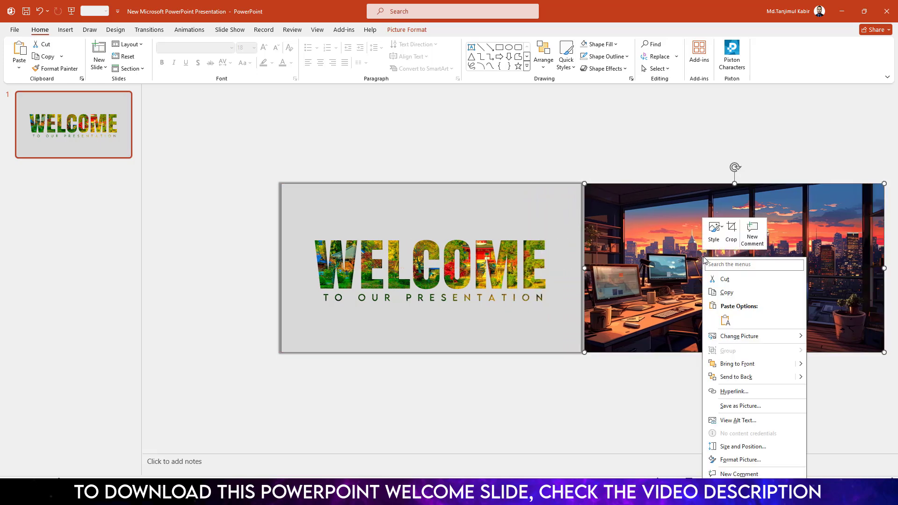
pyautogui.moveTo(800, 377)
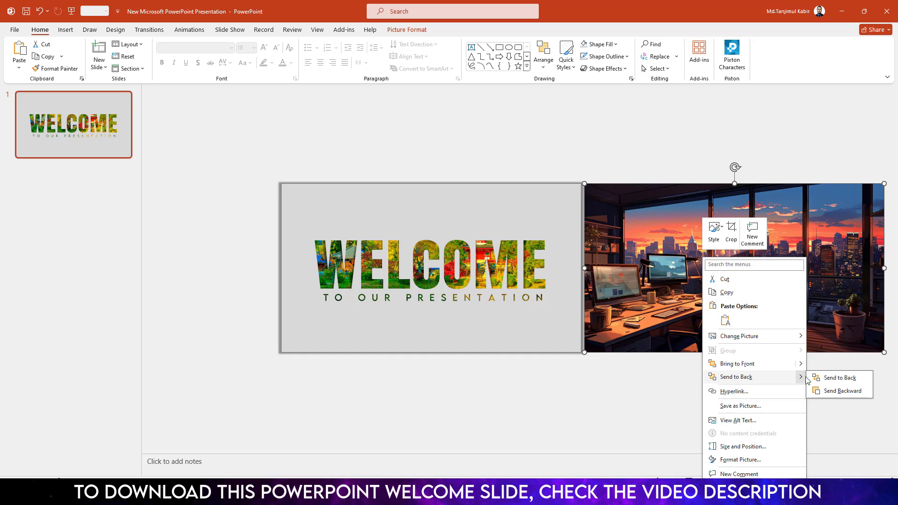
pyautogui.click(843, 391)
pyautogui.moveTo(780, 308); pyautogui.dragTo(752, 288)
pyautogui.click(64, 31)
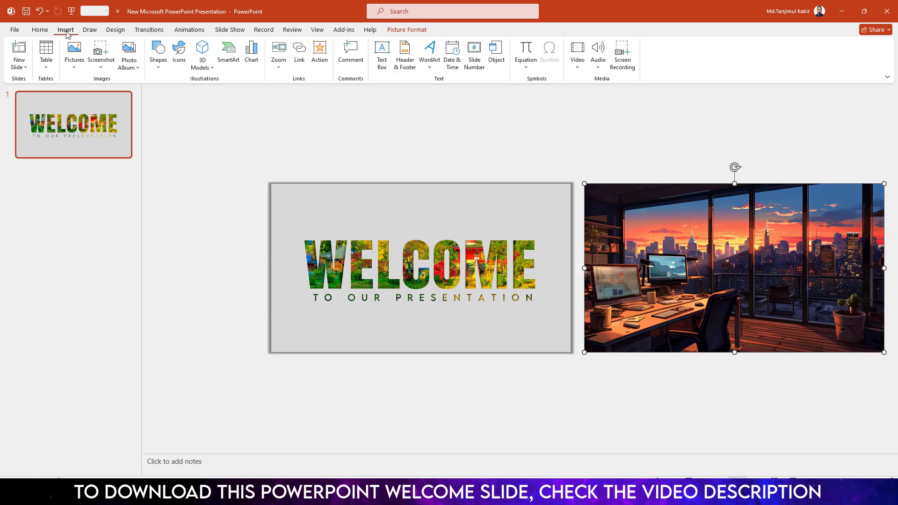
# Draw a tall narrow rectangle bar 0.1" wide with no outline
pyautogui.click(160, 66)
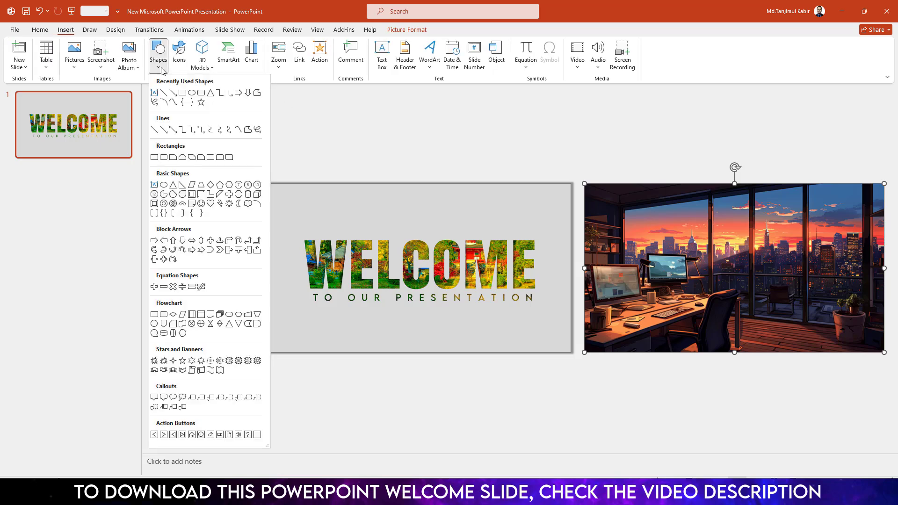
pyautogui.click(183, 93)
pyautogui.moveTo(475, 220); pyautogui.dragTo(480, 318)
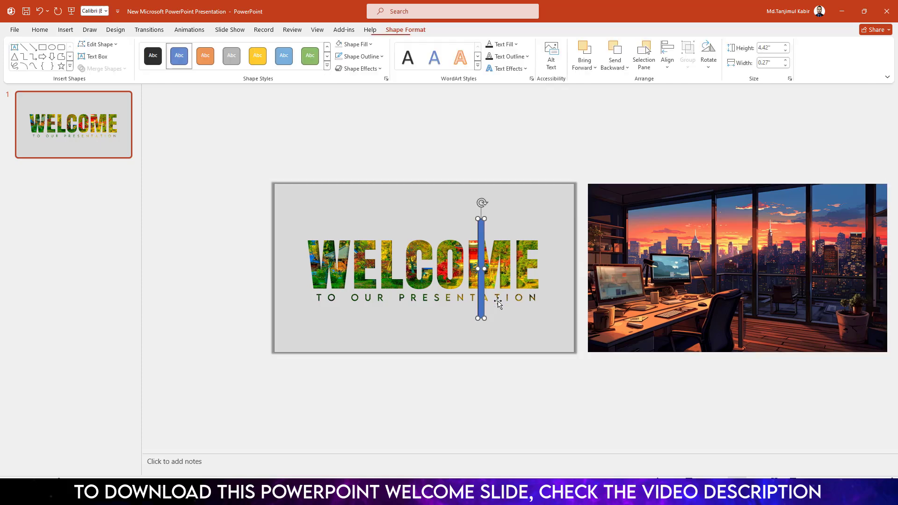
pyautogui.click(786, 66)
pyautogui.click(786, 65)
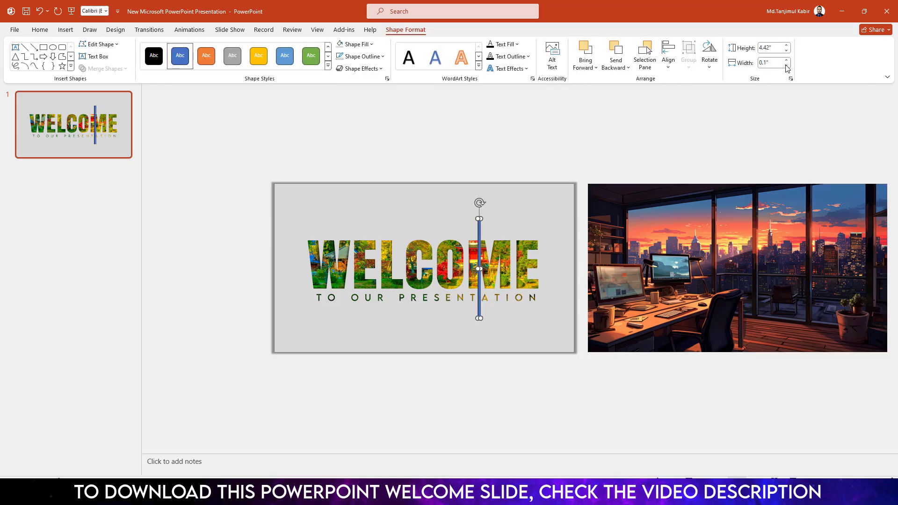
pyautogui.click(370, 56)
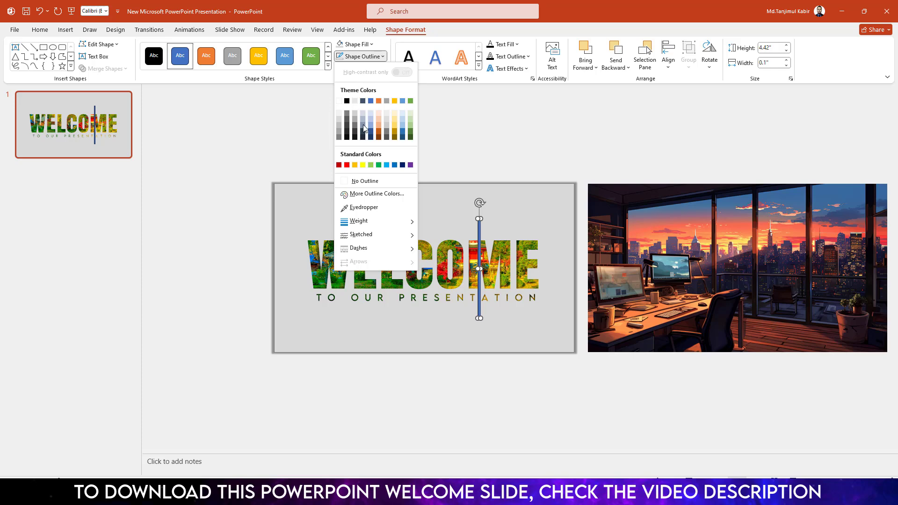
pyautogui.click(366, 180)
# Fill the bar black, centre it on the slide, and nudge it just past the right edge
pyautogui.click(355, 44)
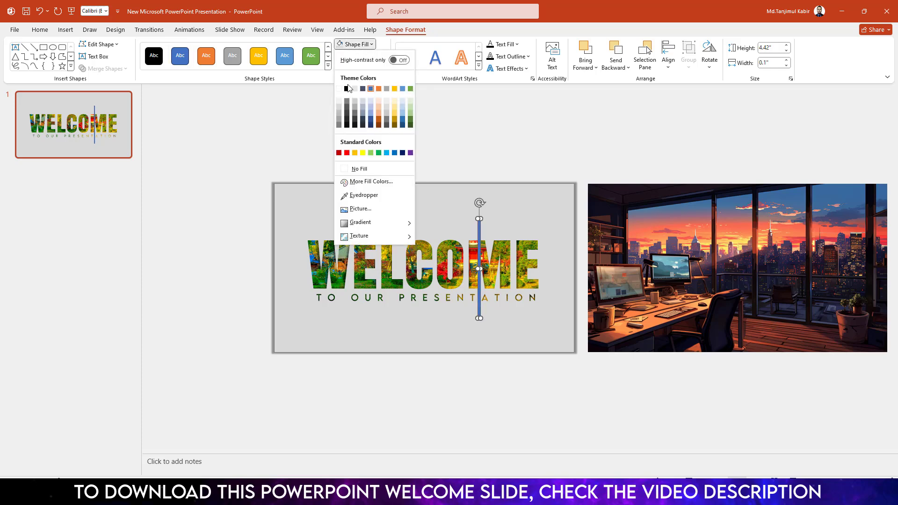
pyautogui.click(346, 89)
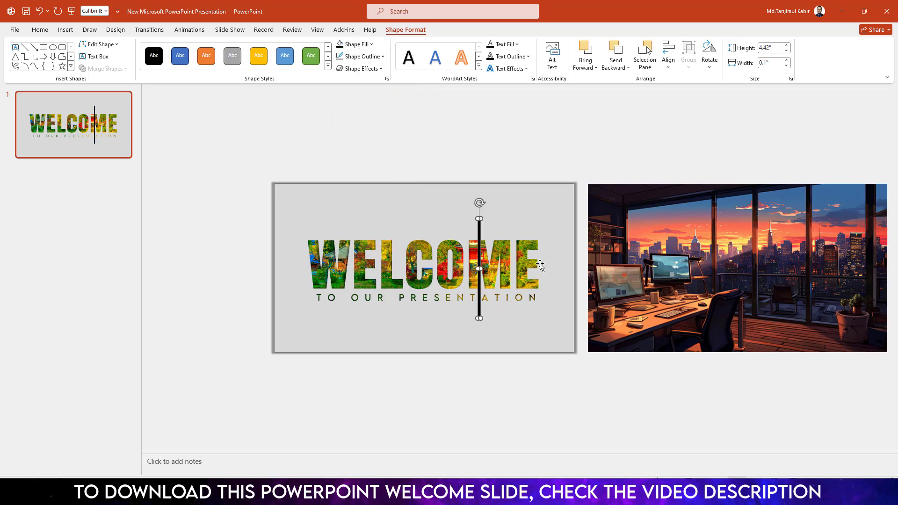
pyautogui.click(668, 66)
pyautogui.click(691, 94)
pyautogui.click(668, 61)
pyautogui.click(688, 135)
pyautogui.press('Right')
pyautogui.press('Right')
pyautogui.press('Right')
pyautogui.press('Right')
pyautogui.press('Right')
pyautogui.press('Right')
pyautogui.press('Right')
pyautogui.press('Right')
pyautogui.press('Right')
pyautogui.press('Right')
pyautogui.press('Right')
pyautogui.press('Right')
pyautogui.press('Right')
pyautogui.press('Right')
pyautogui.press('Right')
pyautogui.press('Right')
pyautogui.press('Right')
pyautogui.press('Right')
pyautogui.press('Right')
pyautogui.press('Right')
pyautogui.press('Right')
pyautogui.press('Right')
pyautogui.press('Right')
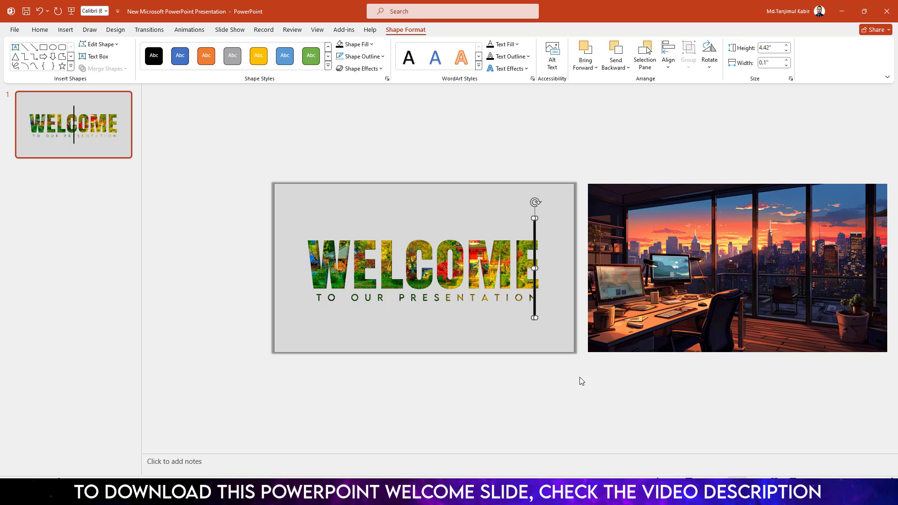
pyautogui.press('Right')
pyautogui.press('Right')
pyautogui.press('Right')
pyautogui.press('Right')
pyautogui.press('Right')
pyautogui.press('Right')
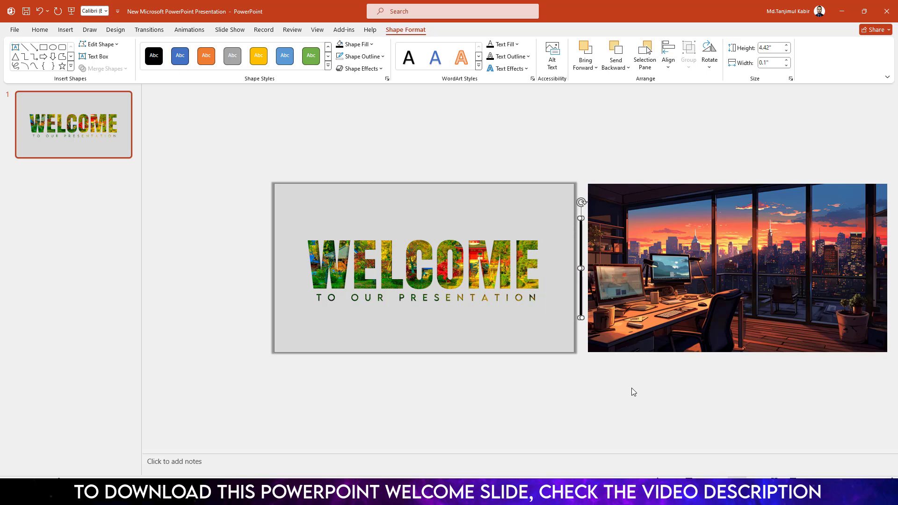
pyautogui.press('Right')
pyautogui.click(638, 276)
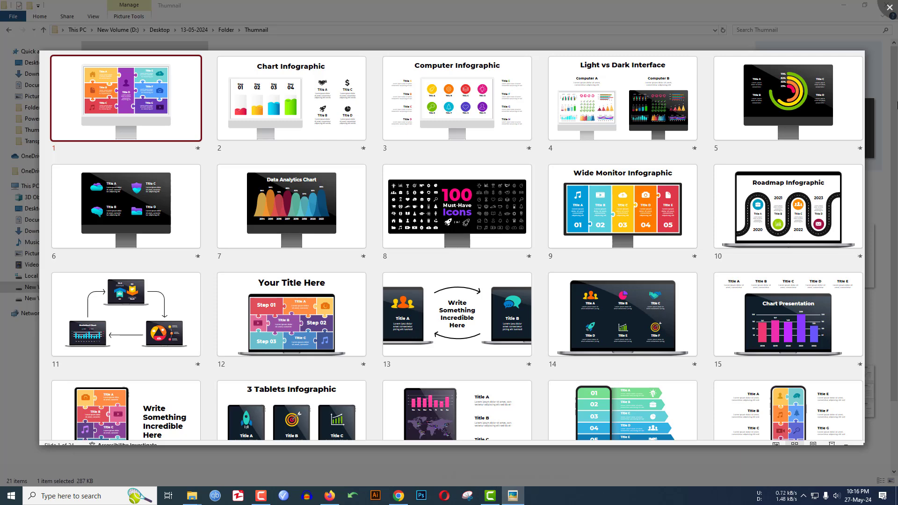
# Page through the template preview screenshots, then back in PowerPoint select the black bar beside the slide
pyautogui.press('Right')
pyautogui.press('Right')
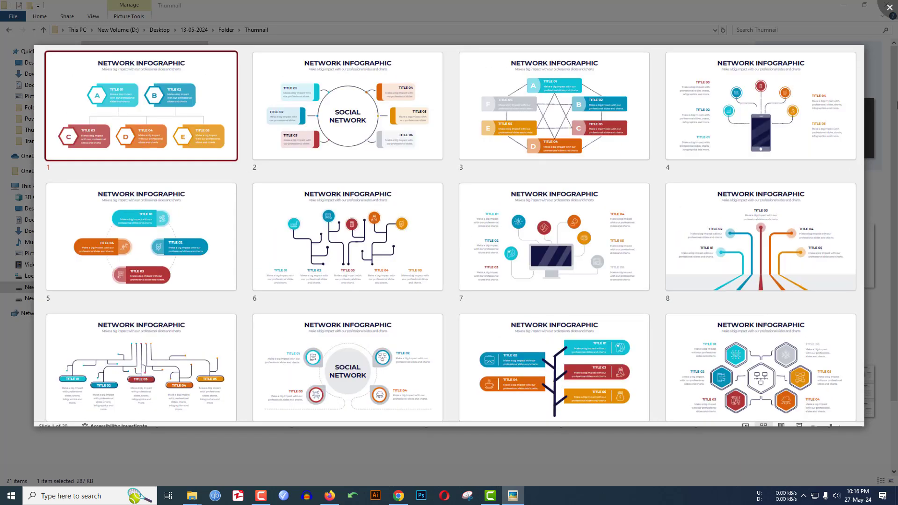
pyautogui.press('Right')
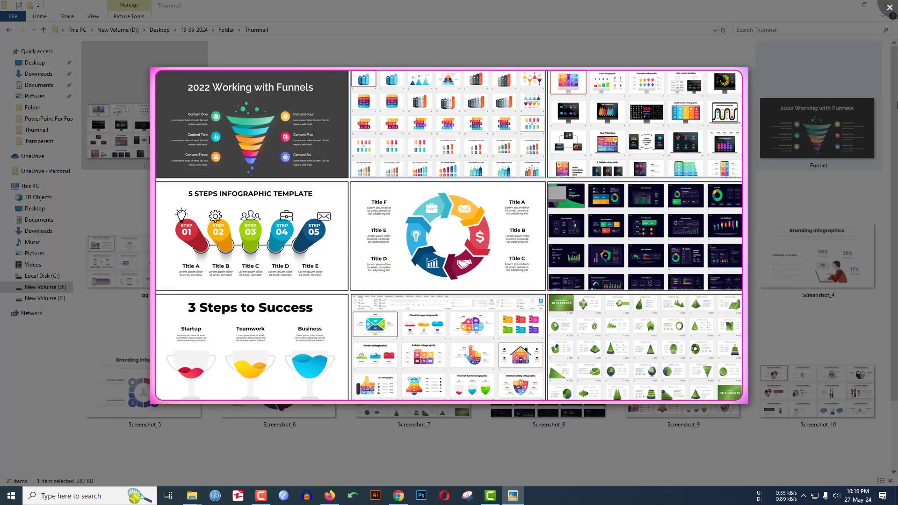
pyautogui.press('Right')
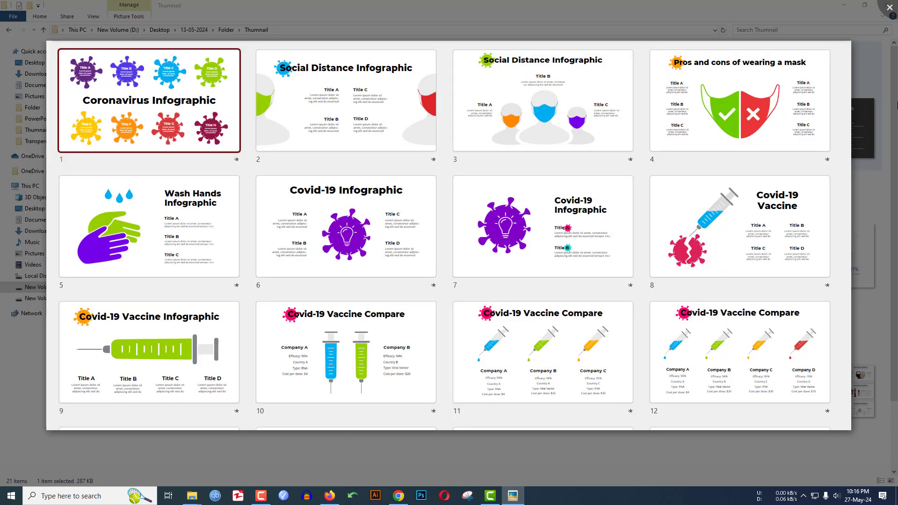
pyautogui.press('Left')
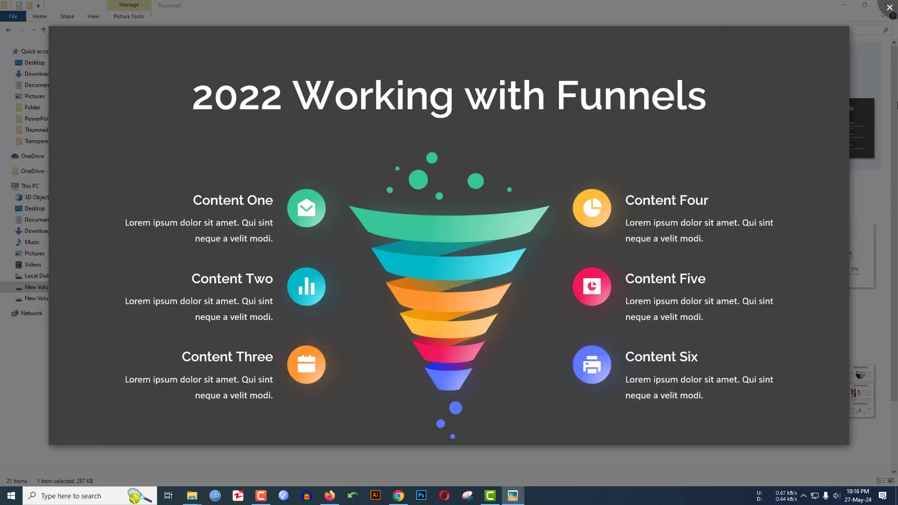
pyautogui.press('Right')
pyautogui.press('Right')
pyautogui.press('Right')
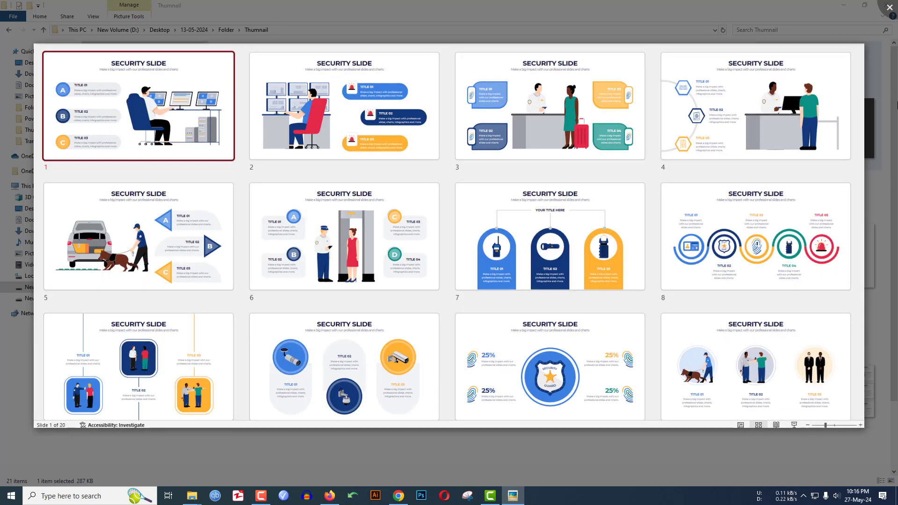
pyautogui.press('Right')
pyautogui.press('Right')
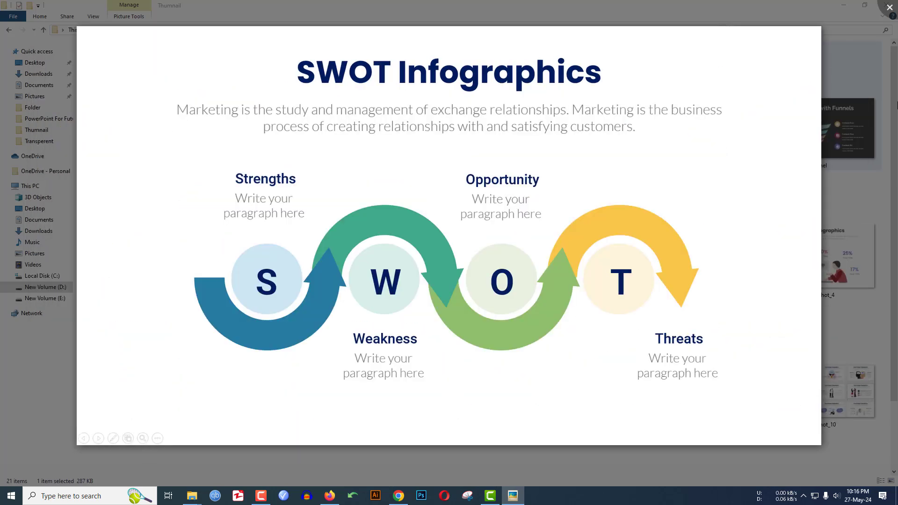
pyautogui.press('Right')
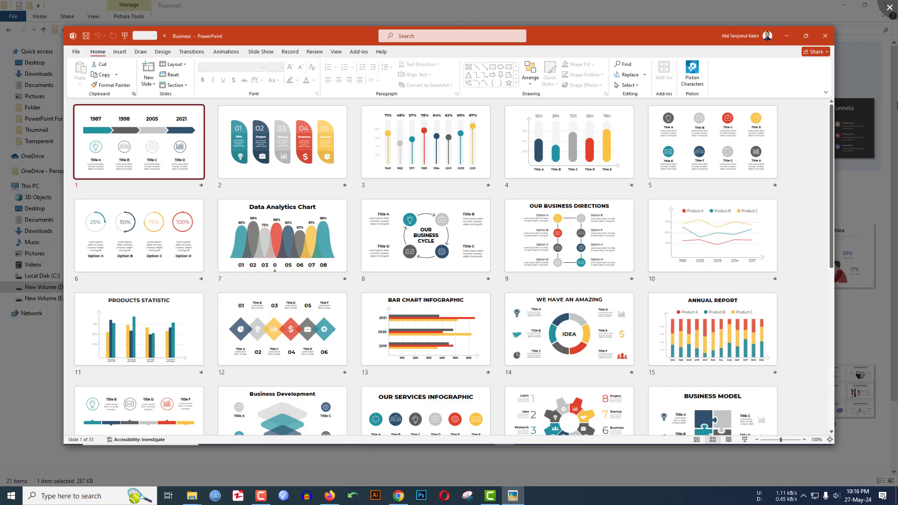
pyautogui.press('Right')
pyautogui.press('Right')
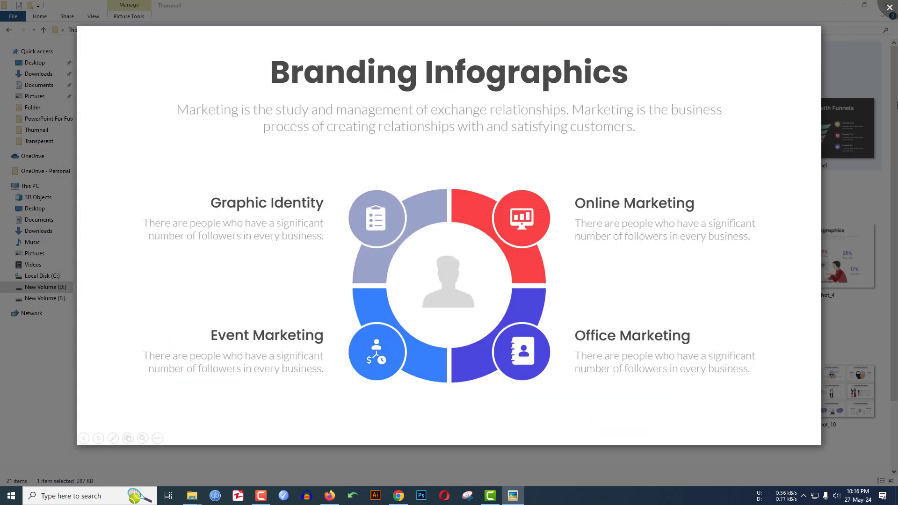
pyautogui.press('Right')
pyautogui.press('Right')
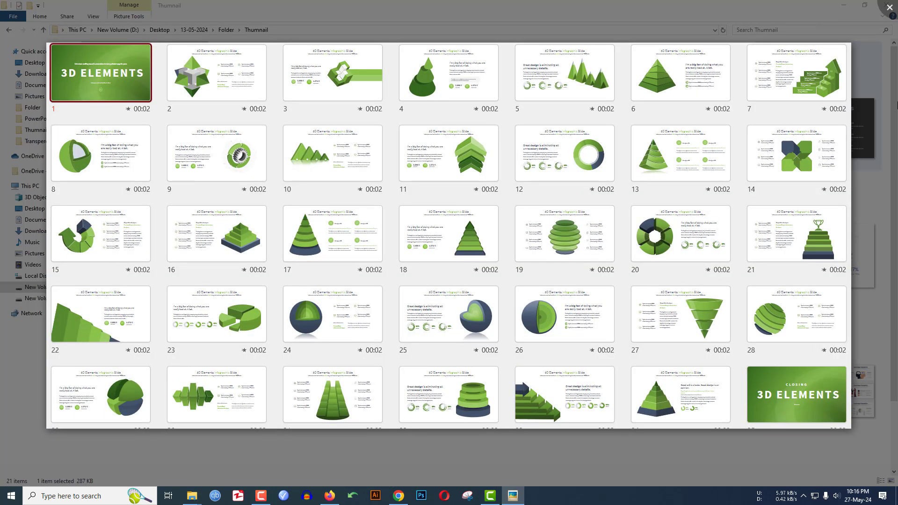
pyautogui.press('Right')
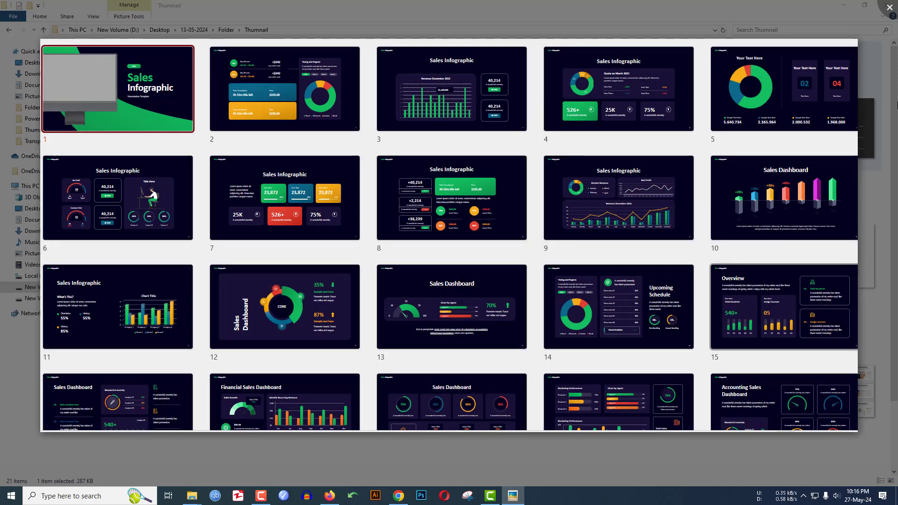
pyautogui.press('Right')
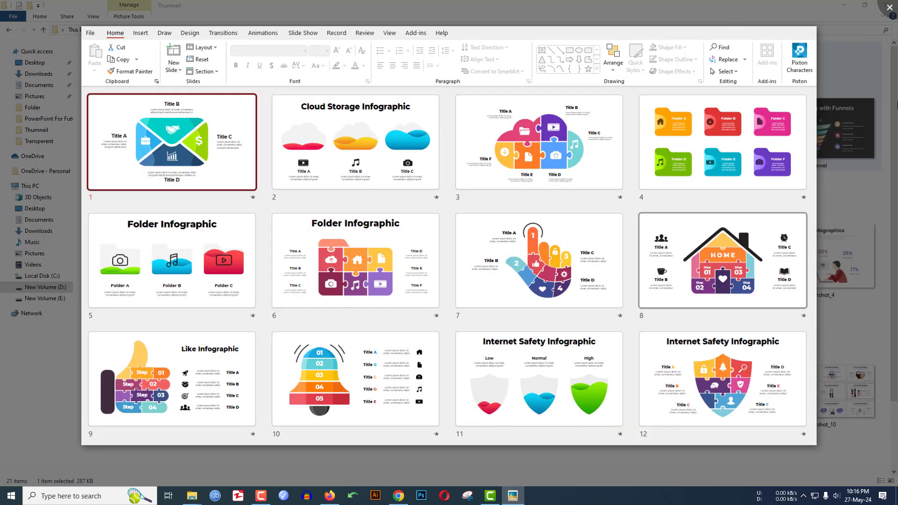
pyautogui.press('Right')
pyautogui.press('Right')
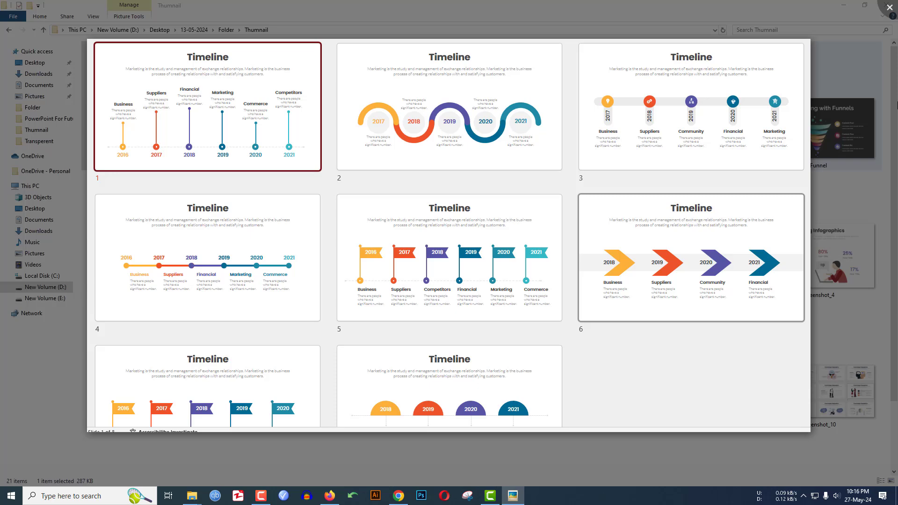
pyautogui.press('Right')
pyautogui.press('Right')
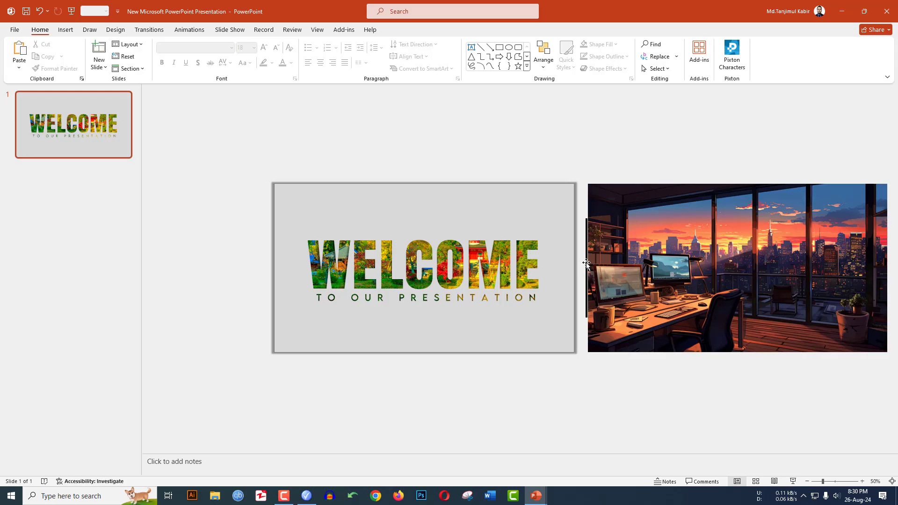
pyautogui.click(586, 264)
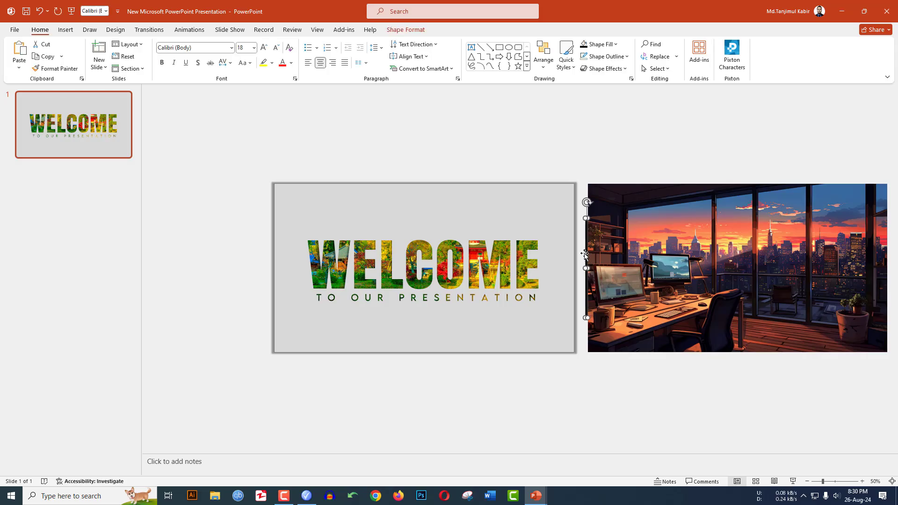
# Give the black bar and city-desk picture a Lines motion path, with the Animation Pane shown
pyautogui.keyDown('shift'); pyautogui.click(704, 259); pyautogui.keyUp('shift')
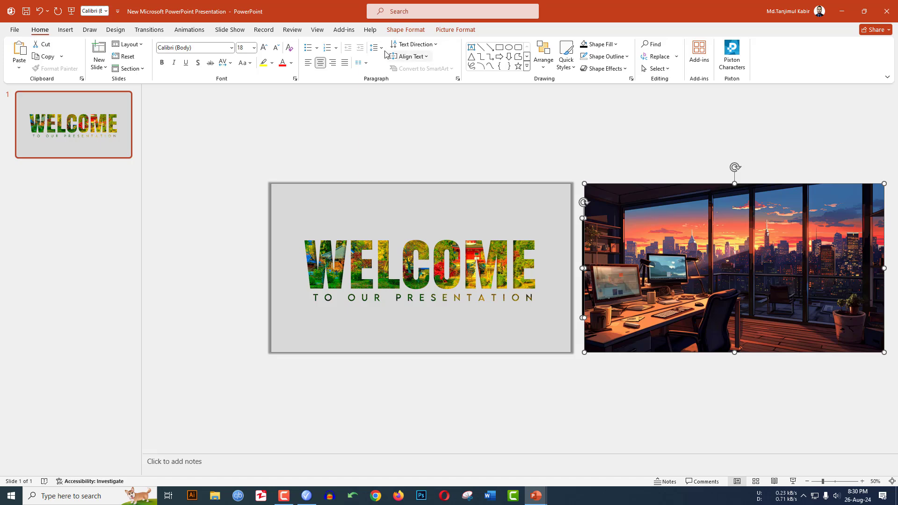
pyautogui.click(189, 30)
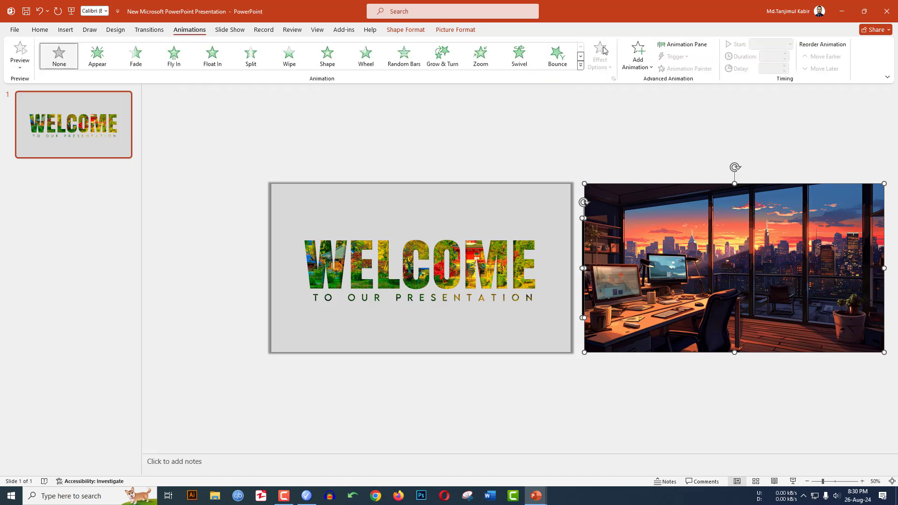
pyautogui.click(683, 44)
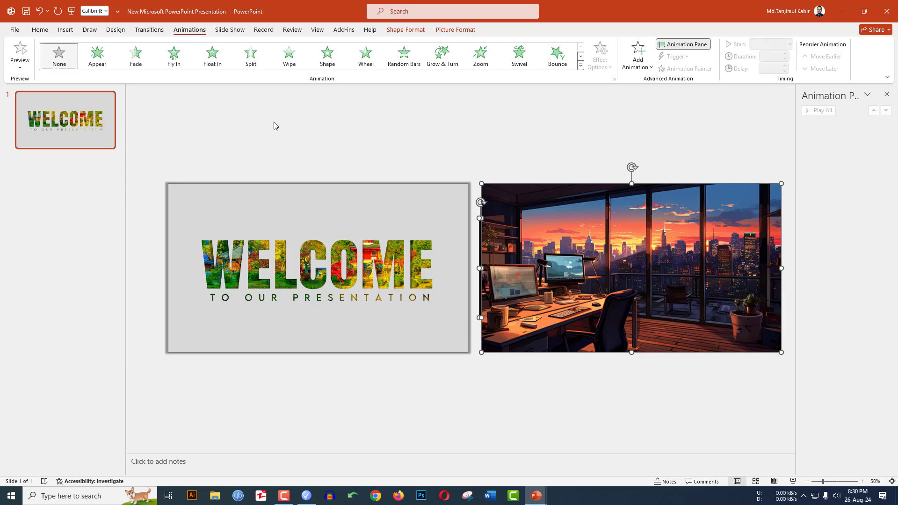
pyautogui.click(638, 56)
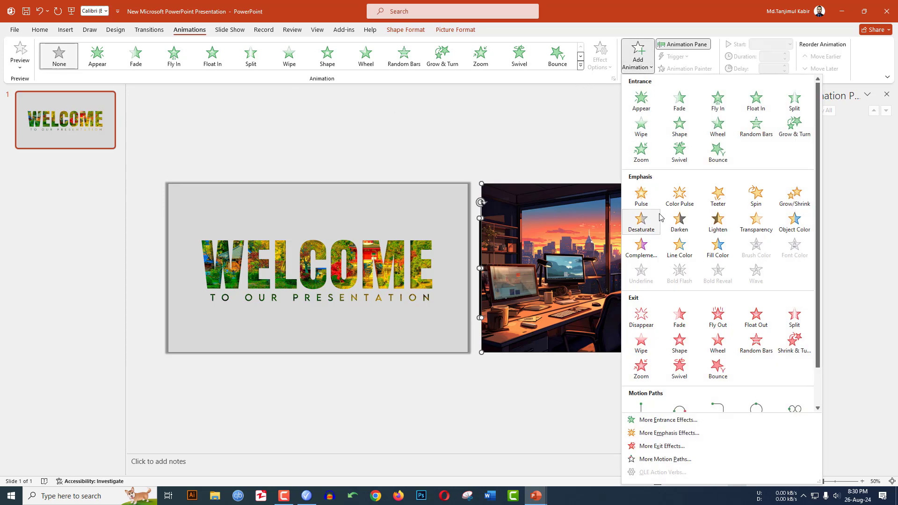
pyautogui.scroll(-1, 661, 216)
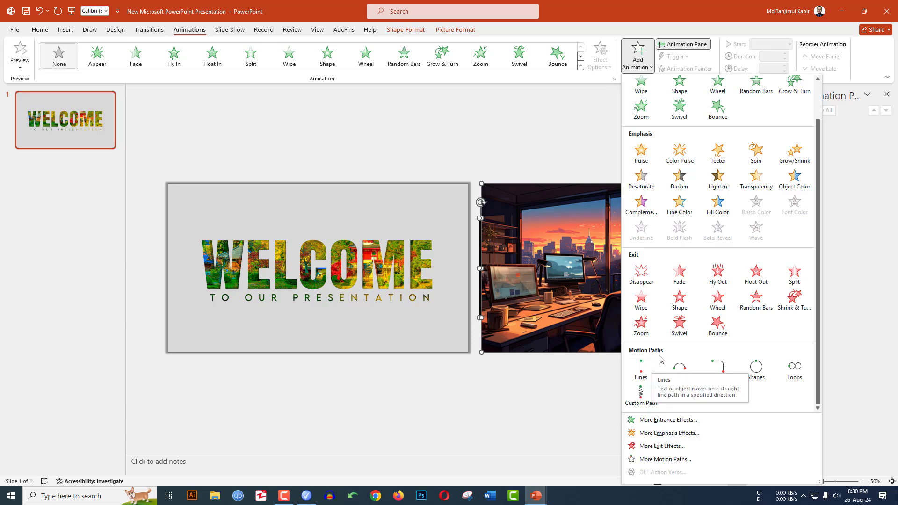
pyautogui.click(643, 372)
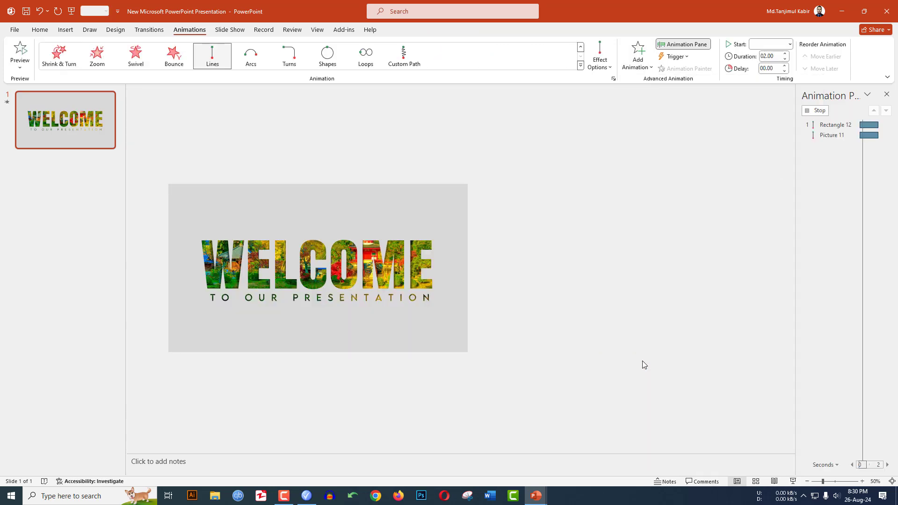
# Set the direction of both motion paths to Left
pyautogui.click(601, 66)
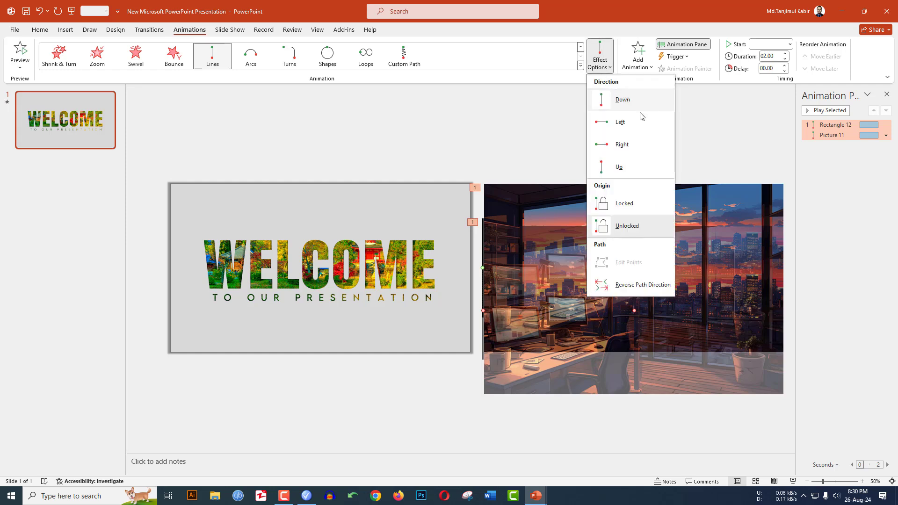
pyautogui.click(621, 121)
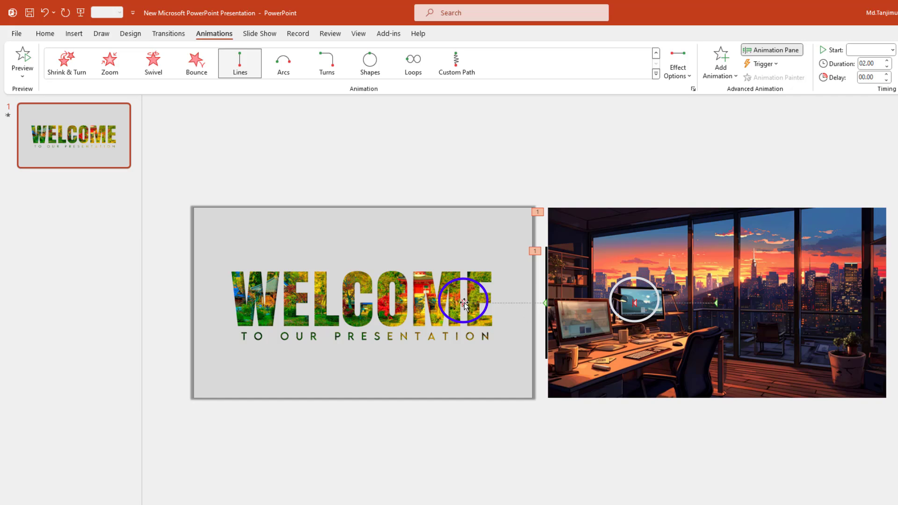
pyautogui.click(578, 441)
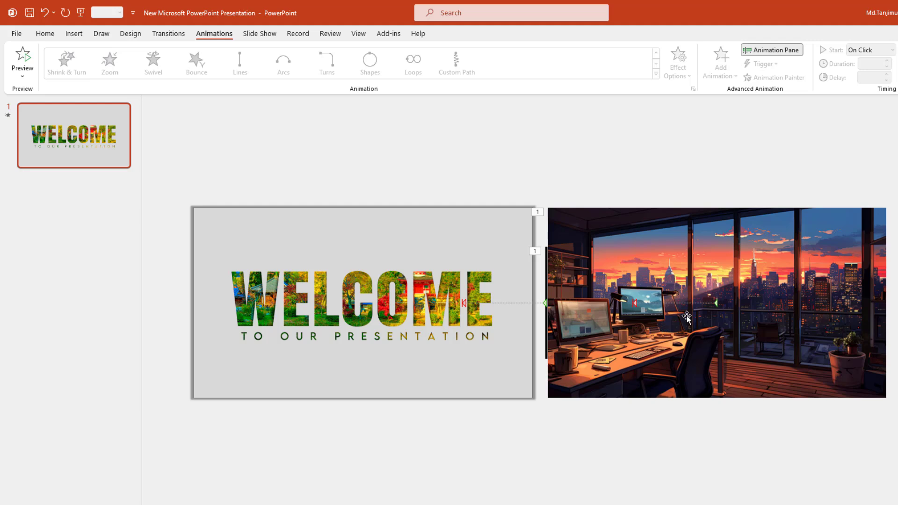
# Drag the end of the bar's motion path out to the slide's left edge
pyautogui.click(729, 267)
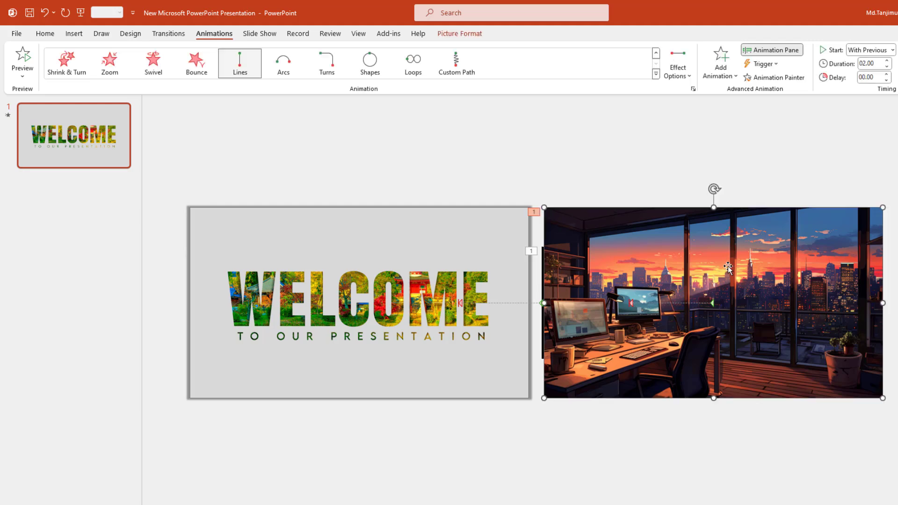
pyautogui.click(706, 465)
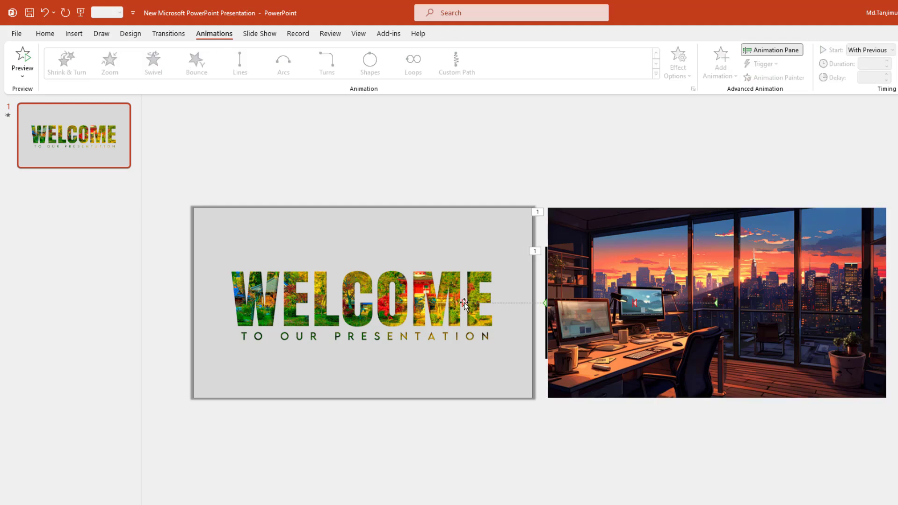
pyautogui.click(463, 303)
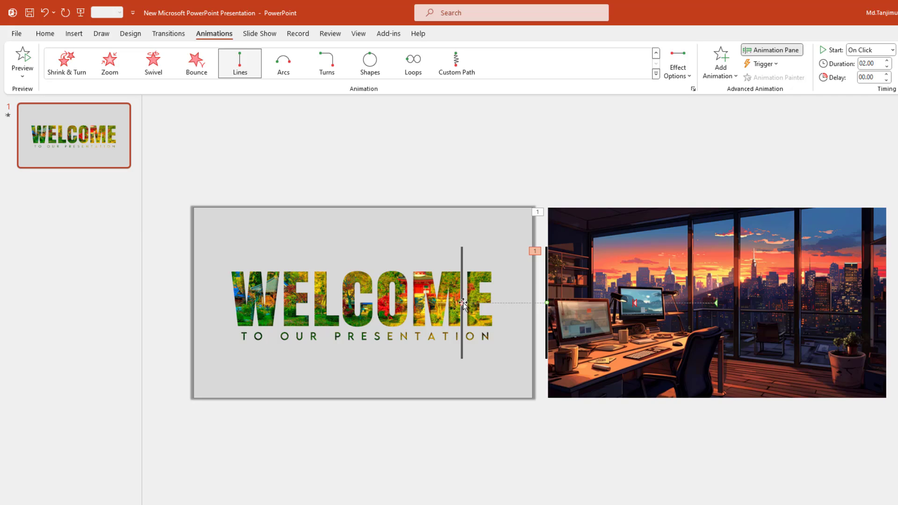
pyautogui.click(466, 366)
pyautogui.moveTo(464, 302); pyautogui.dragTo(222, 304)
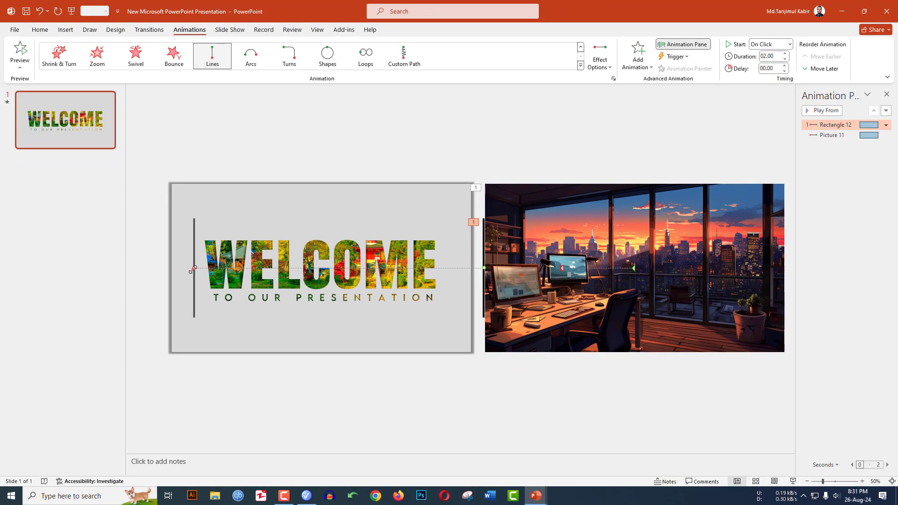
# Preview the animation, then stretch the picture's motion path end leftward over the slide
pyautogui.click(821, 111)
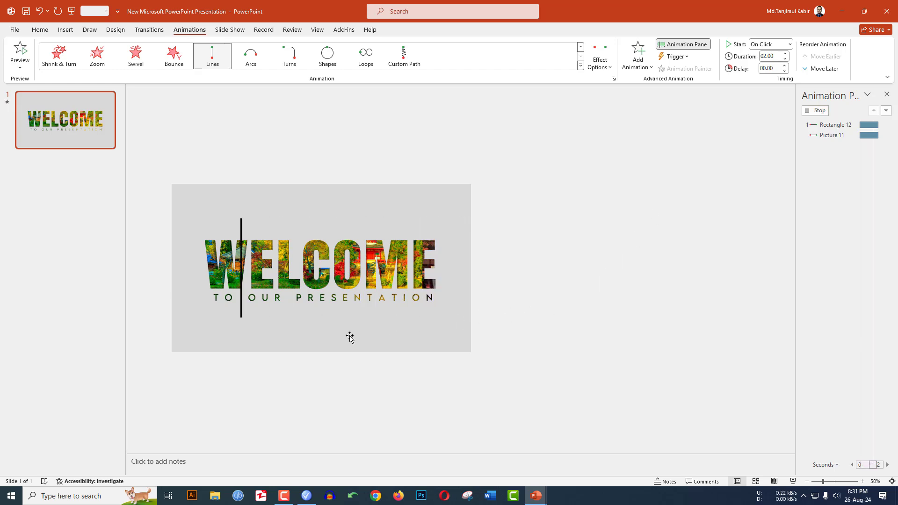
pyautogui.click(482, 275)
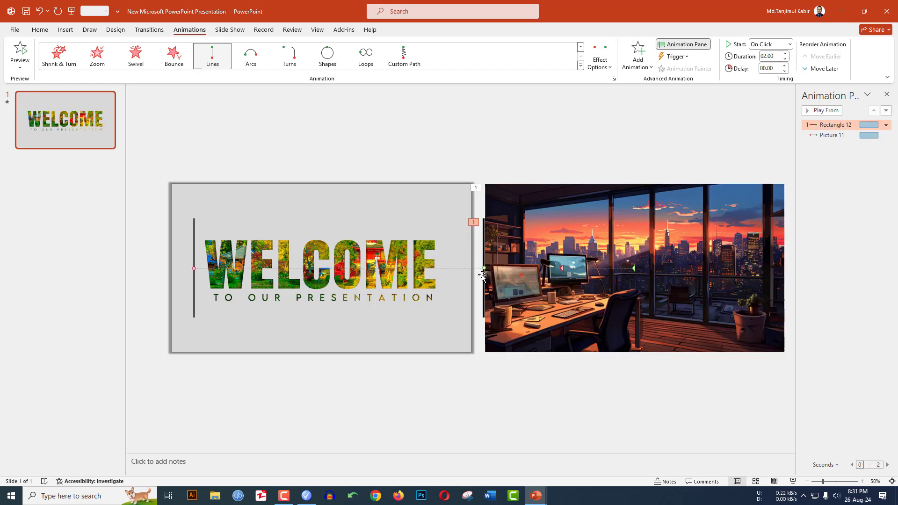
pyautogui.click(627, 301)
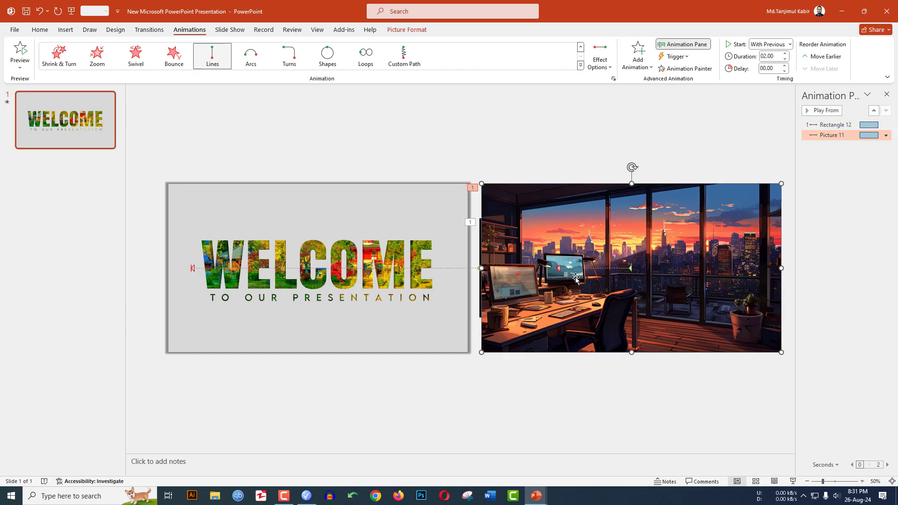
pyautogui.moveTo(557, 267); pyautogui.dragTo(344, 271)
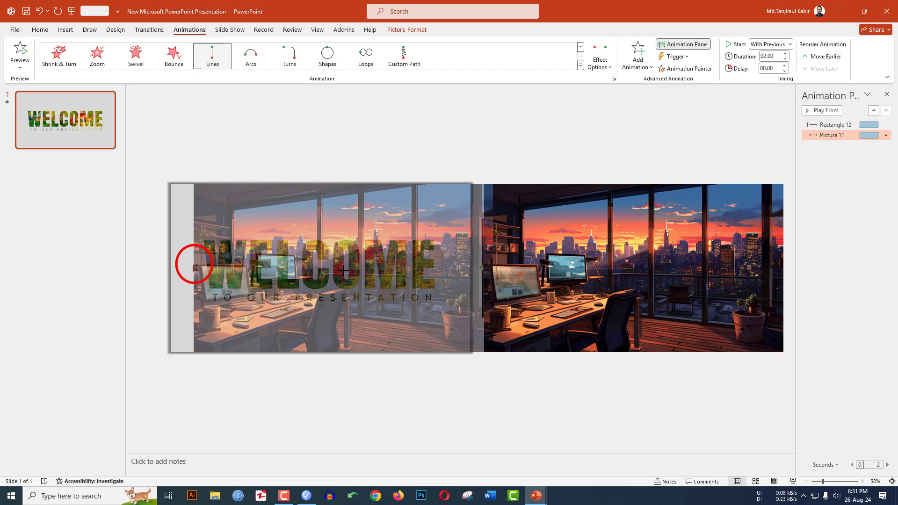
pyautogui.click(401, 371)
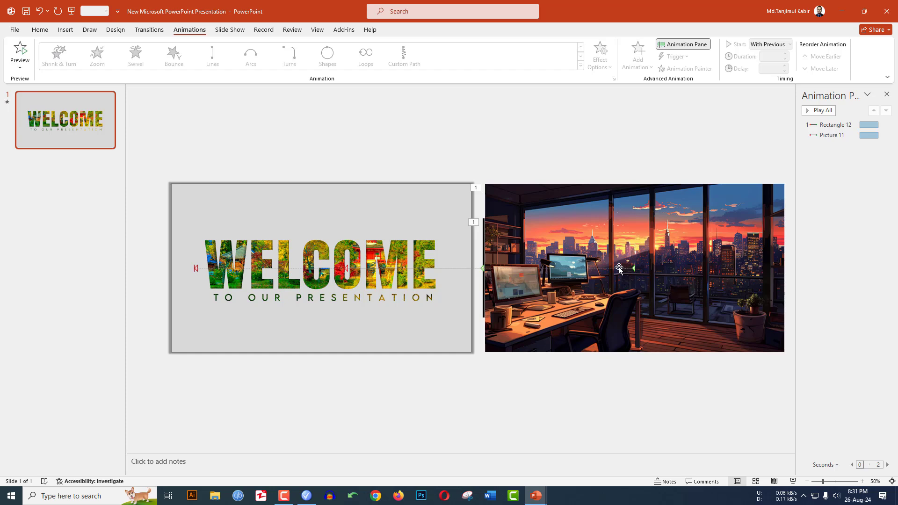
# Set both the bar and picture animations to a 6-second duration
pyautogui.click(820, 111)
pyautogui.click(844, 124)
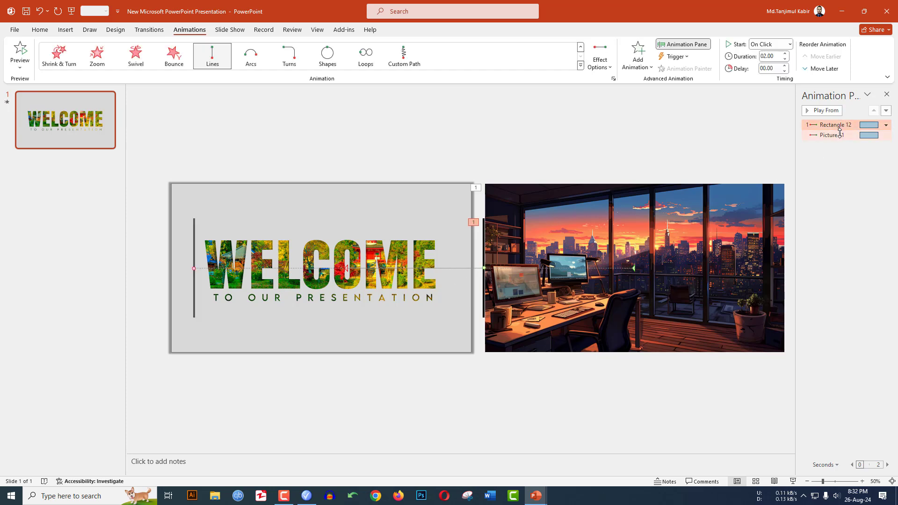
pyautogui.keyDown('shift'); pyautogui.click(839, 135); pyautogui.keyUp('shift')
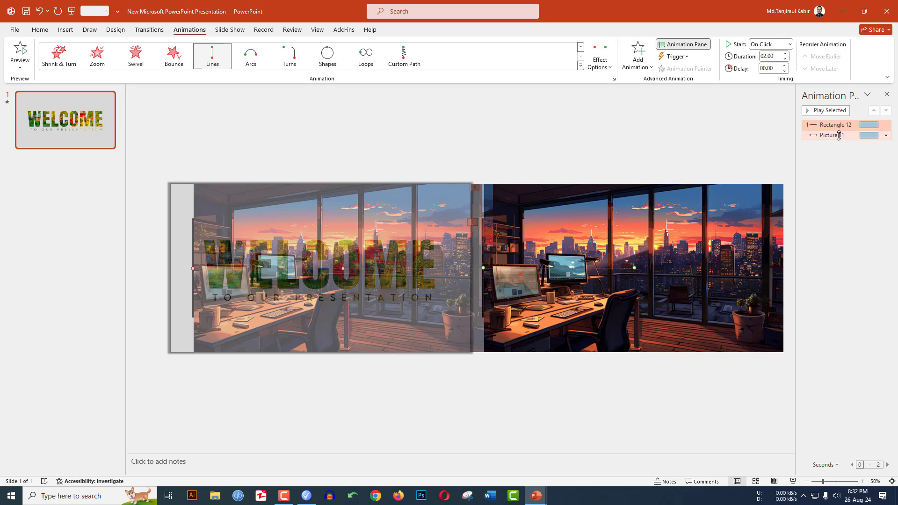
pyautogui.click(785, 53)
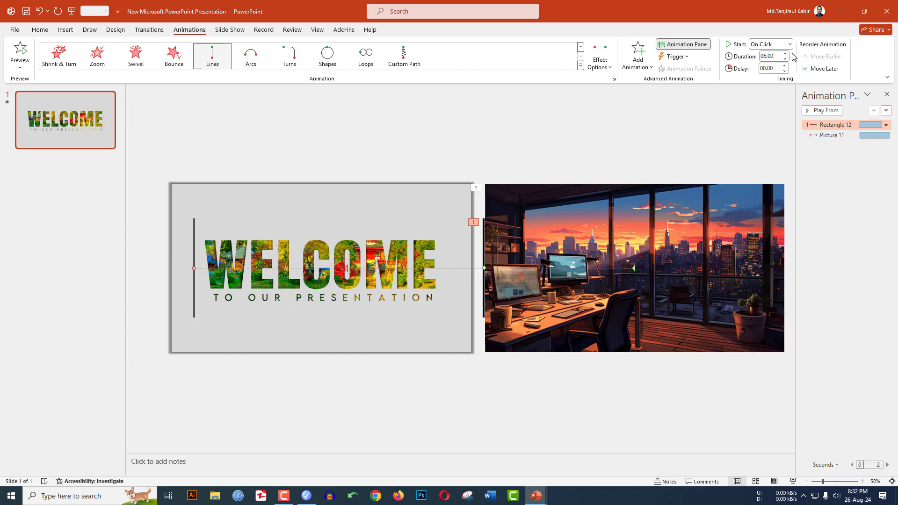
# Keep the picture's animation starting With Previous and play the slide show
pyautogui.click(829, 136)
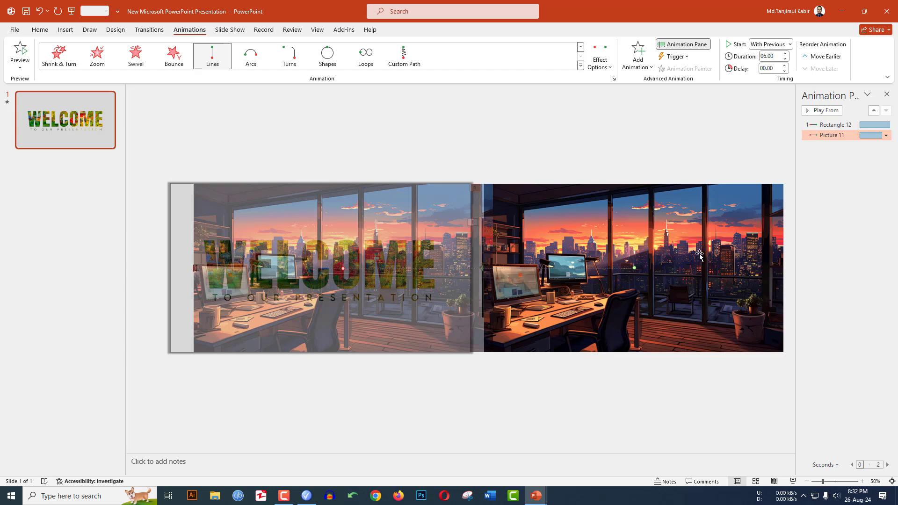
pyautogui.click(777, 45)
pyautogui.click(736, 153)
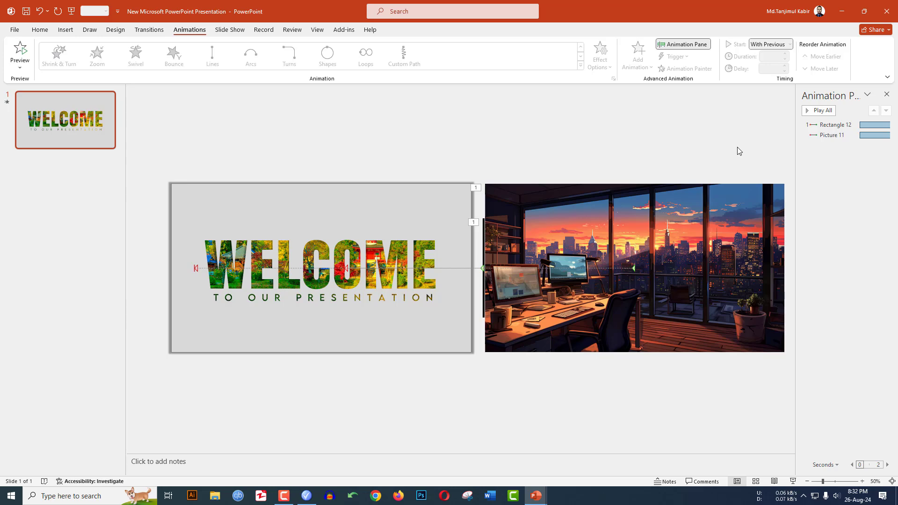
pyautogui.click(793, 481)
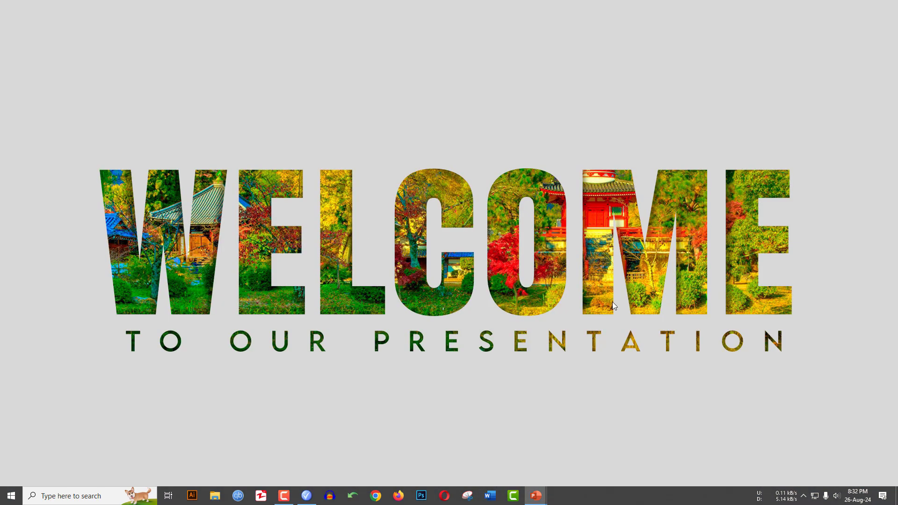
pyautogui.click(638, 385)
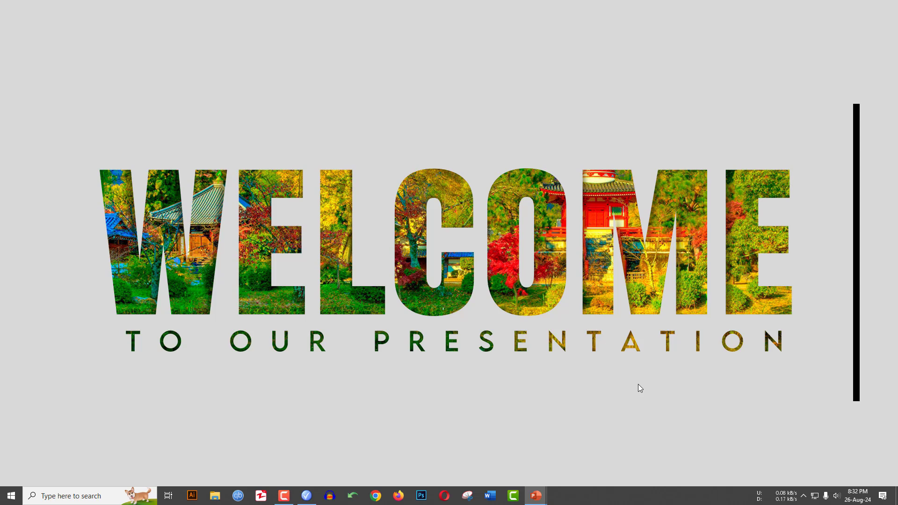